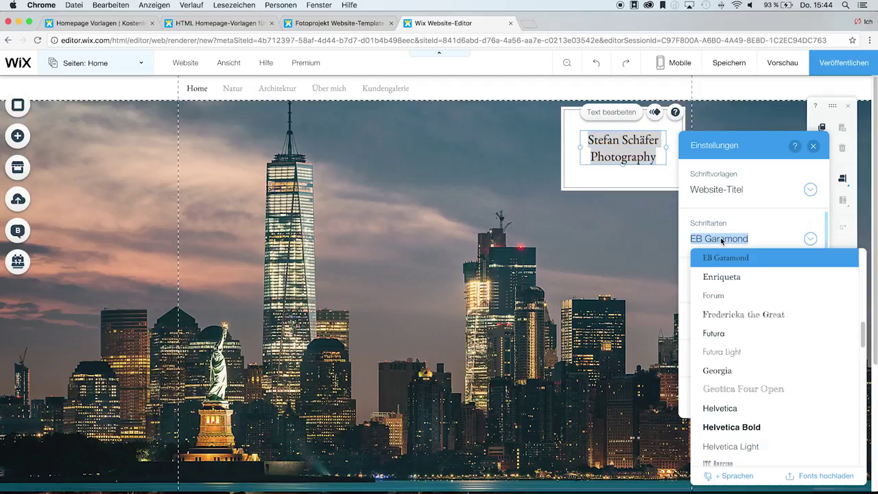
# - Set the site title to Helvetica Bold at 23 px, close the text settings, and scroll down
pyautogui.click(730, 427)
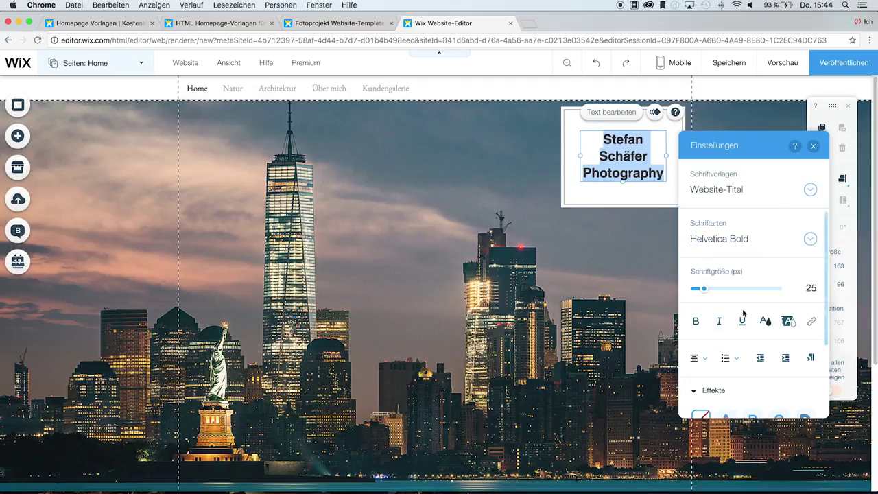
pyautogui.click(705, 290)
pyautogui.moveTo(705, 290); pyautogui.dragTo(704, 290)
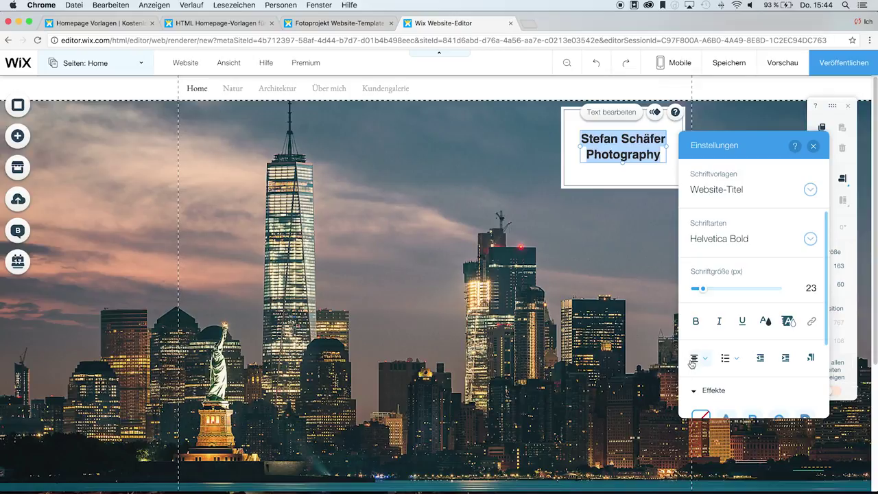
pyautogui.click(813, 147)
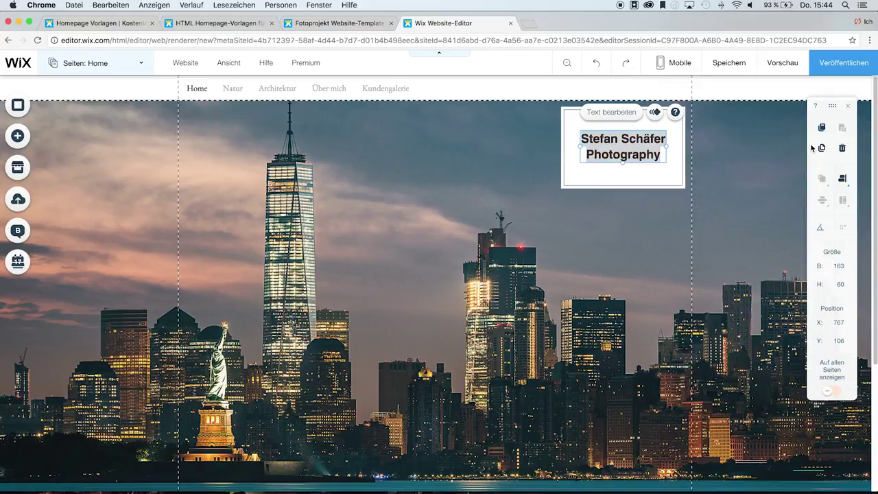
pyautogui.click(720, 172)
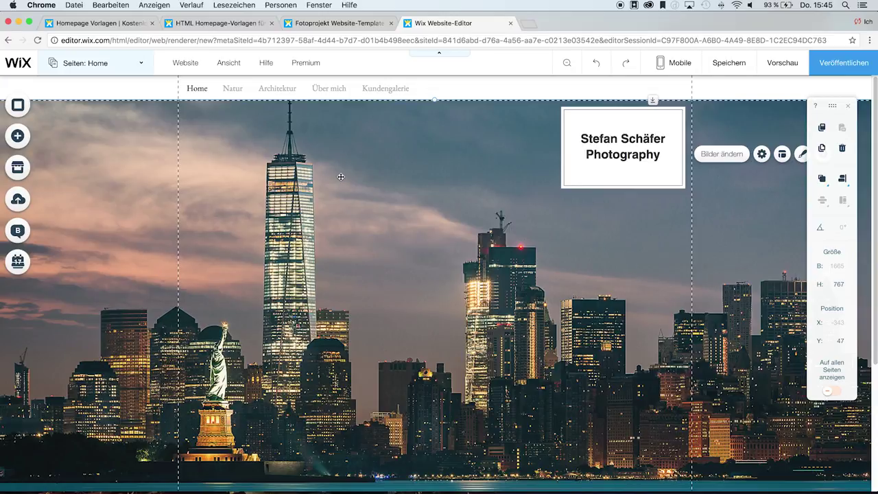
pyautogui.scroll(-5, 126, 221)
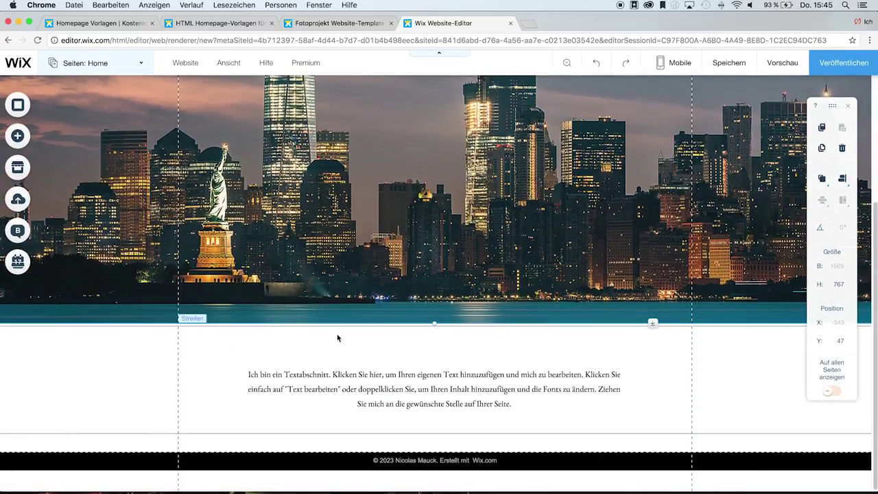
# - Replace the placeholder paragraph below the skyline with 'Herzlich Willkommen auf meiner Website'
pyautogui.click(347, 388)
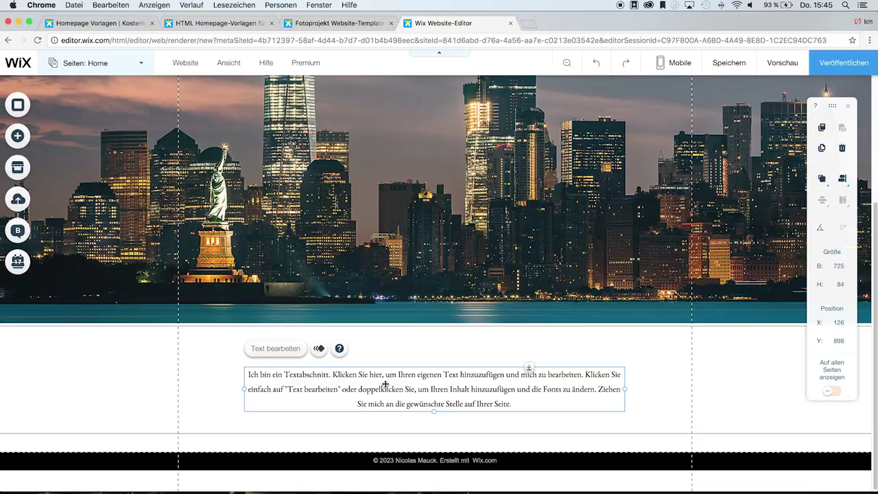
pyautogui.click(269, 348)
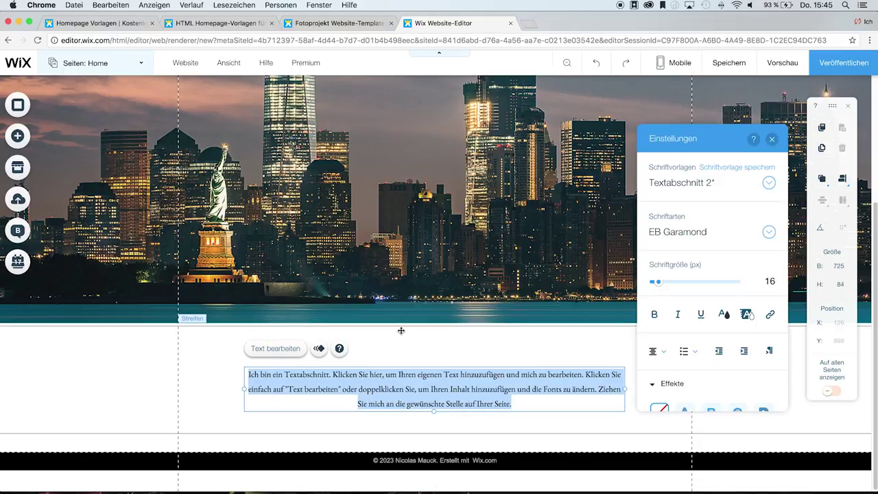
pyautogui.write('Herzlich Willkommen auf meiner Website.')
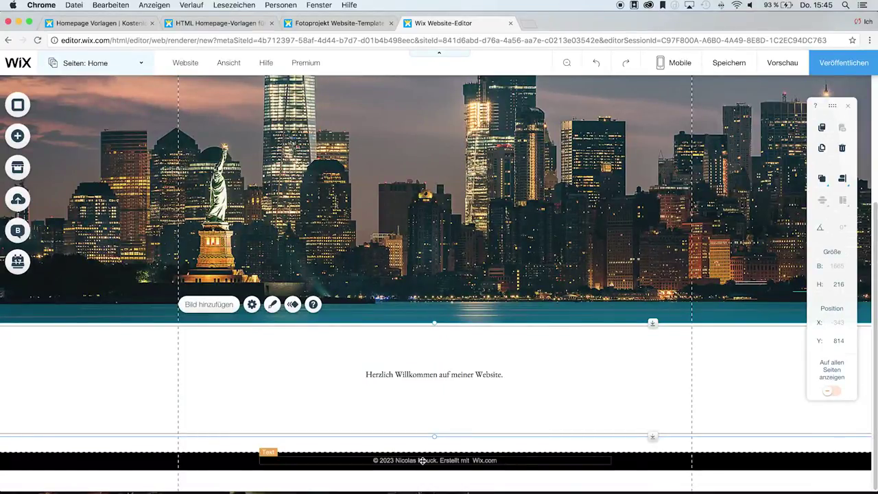
# - Change the footer copyright year from 2023 to 2017 and replace the name with the owner's name
pyautogui.doubleClick(422, 460)
pyautogui.click(439, 460)
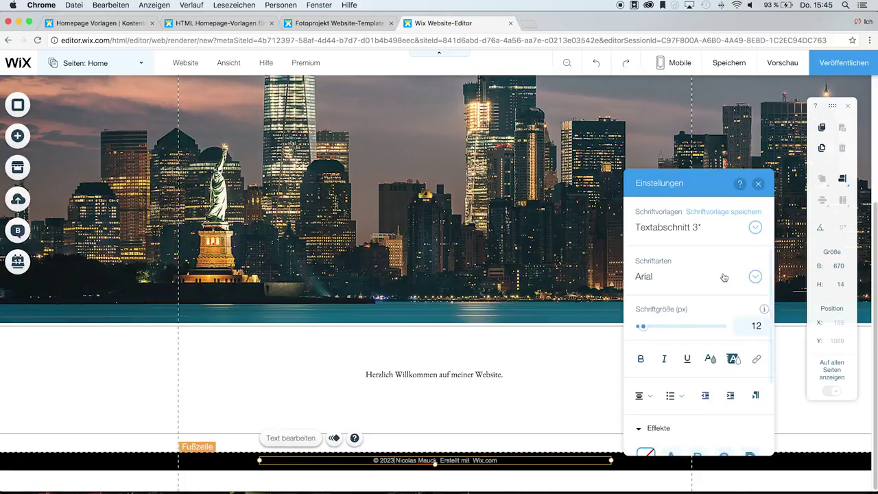
pyautogui.press('BackSpace')
pyautogui.press('BackSpace')
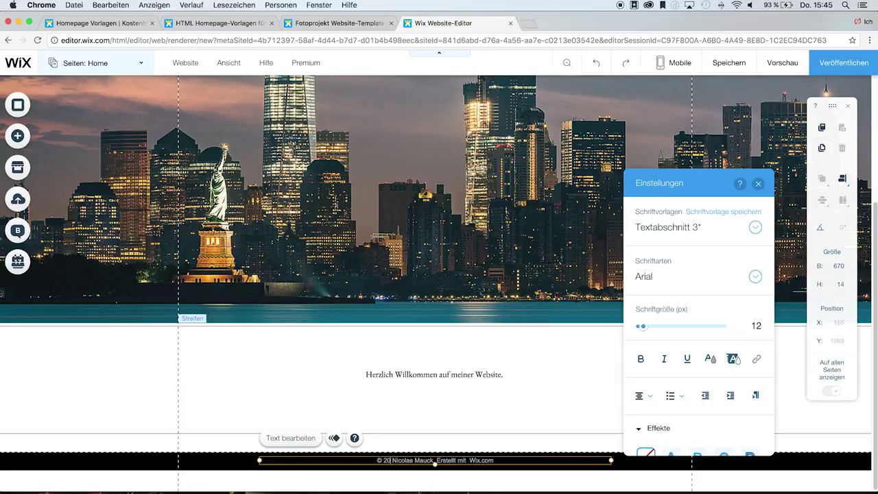
pyautogui.write('17')
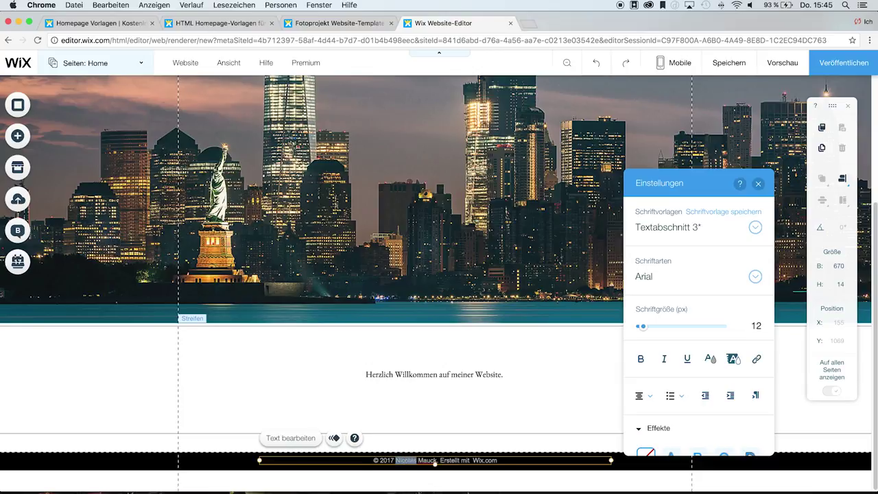
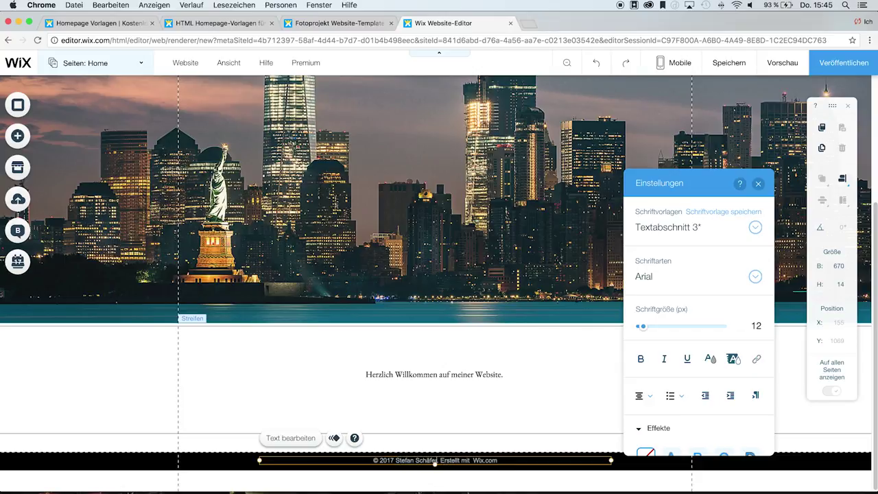
pyautogui.click(758, 183)
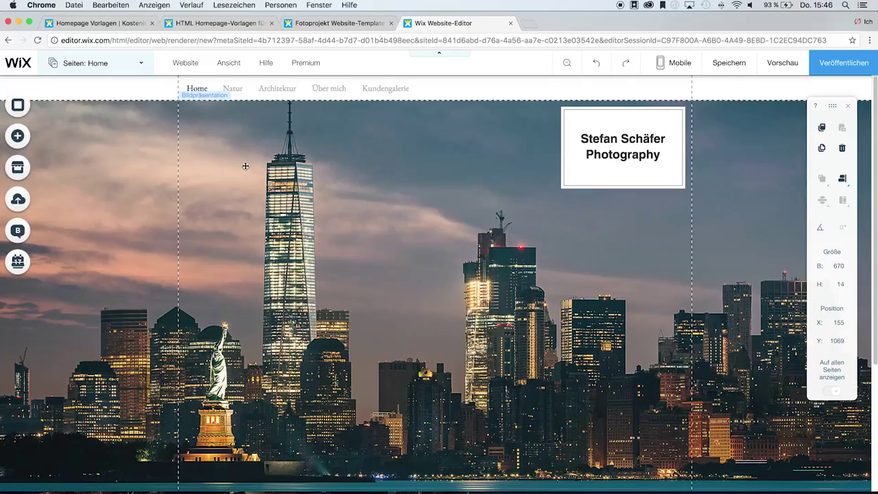
# - Delete the Kundengalerie page through Menü verwalten, leaving Home, Natur, Architektur and Über mich
pyautogui.click(246, 89)
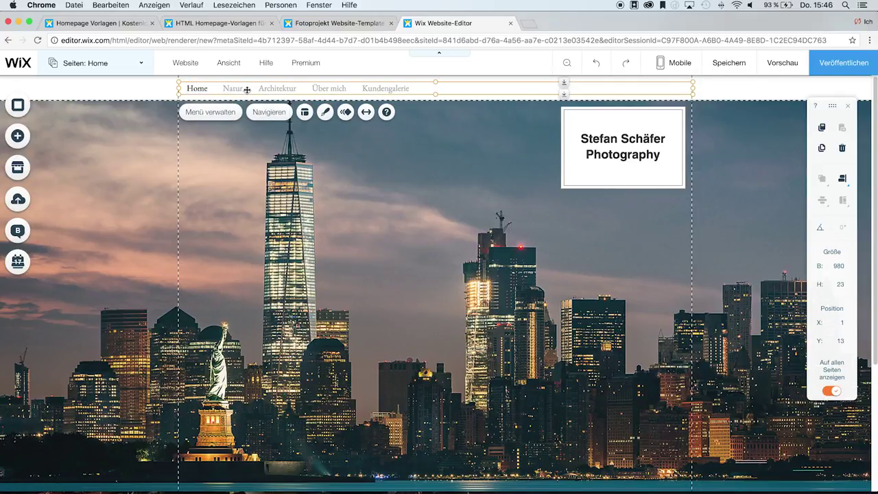
pyautogui.click(214, 113)
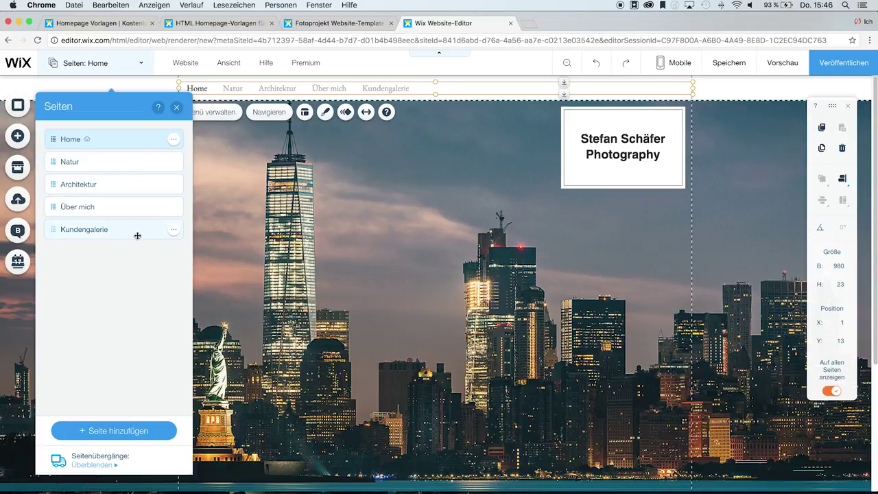
pyautogui.click(173, 231)
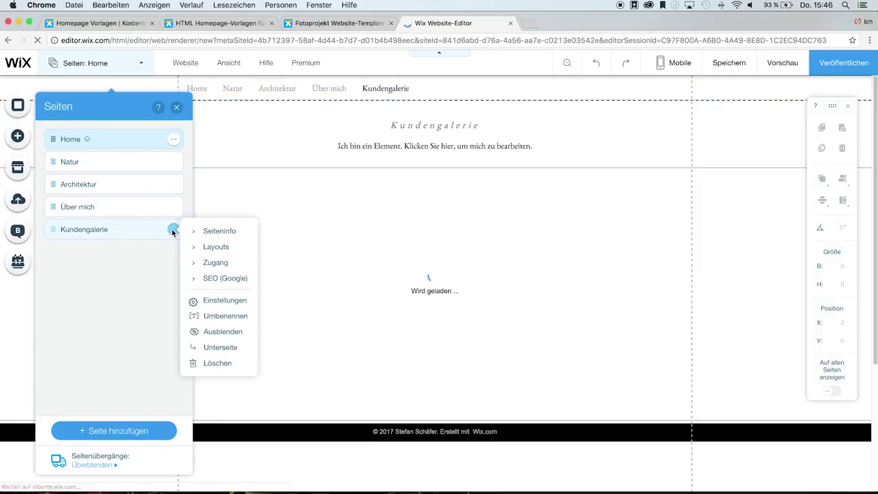
pyautogui.click(212, 364)
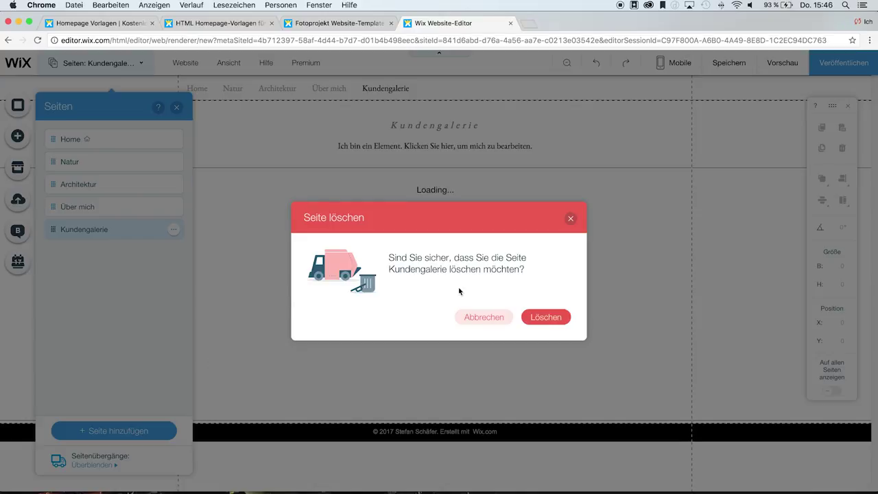
pyautogui.click(538, 317)
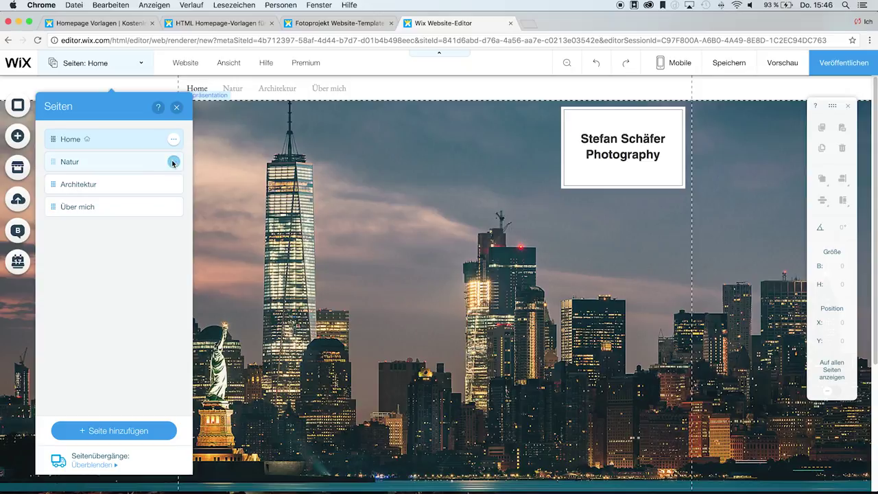
# - Rename the Natur page to New York
pyautogui.click(174, 162)
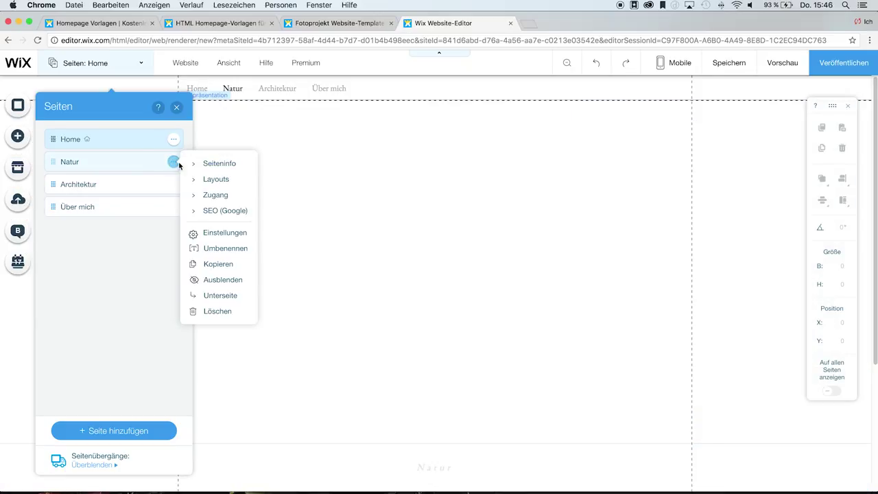
pyautogui.click(226, 248)
pyautogui.write('New York')
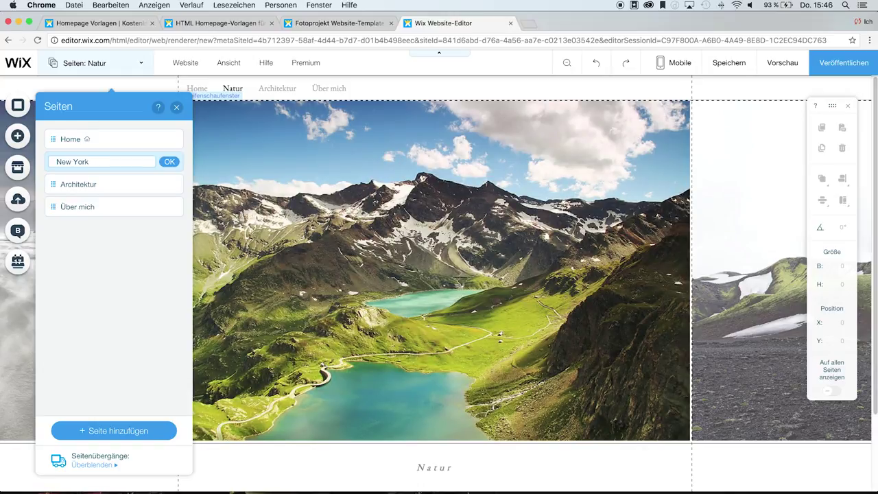
pyautogui.click(169, 162)
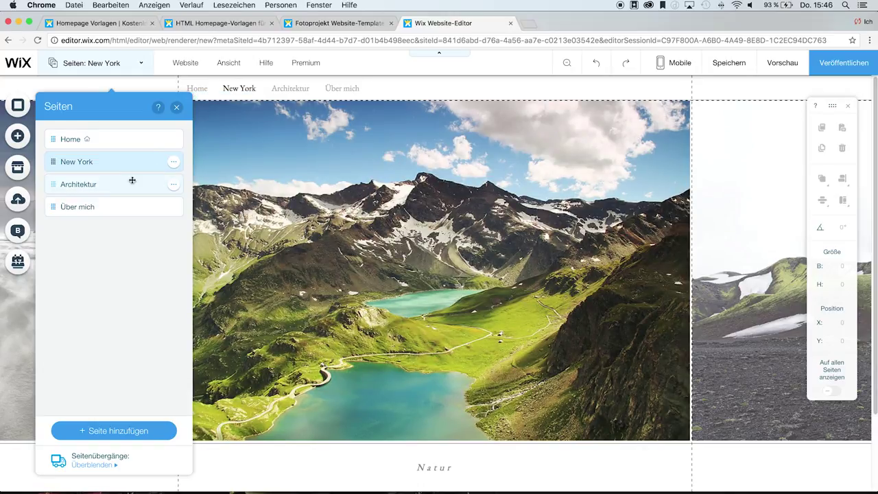
# - Rename the Architektur page to Dubai, then switch to the New York page
pyautogui.click(174, 187)
pyautogui.click(222, 274)
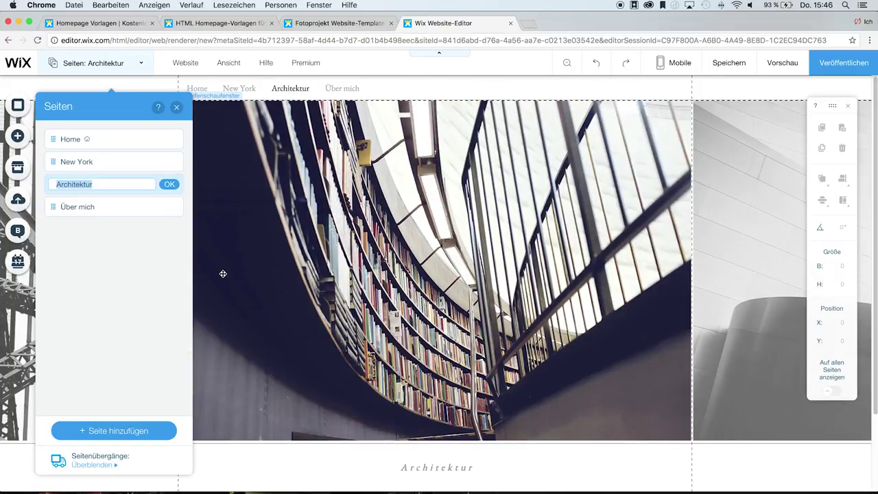
pyautogui.write('Dubai')
pyautogui.click(166, 184)
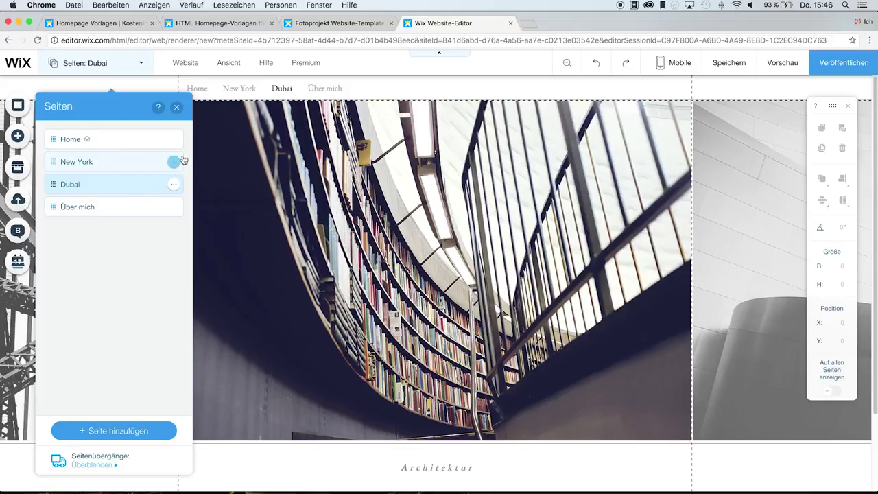
pyautogui.click(89, 160)
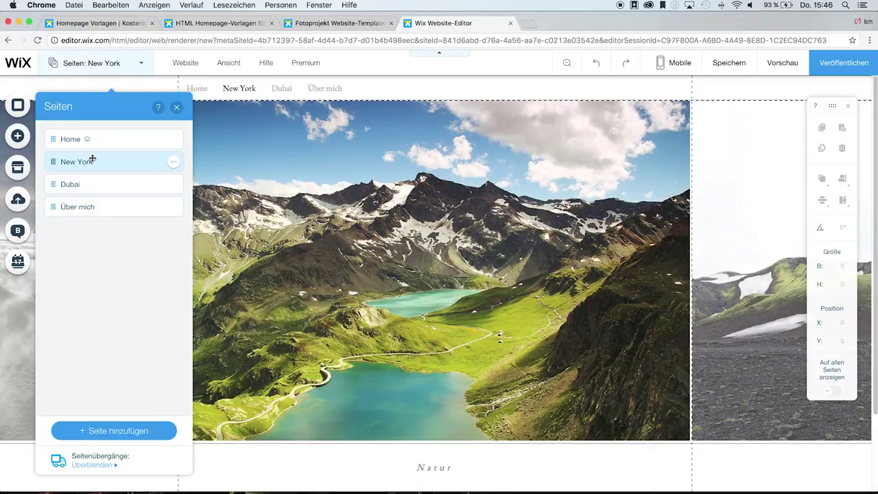
# - Close the pages list and open the New York gallery's photo organizer
pyautogui.click(177, 108)
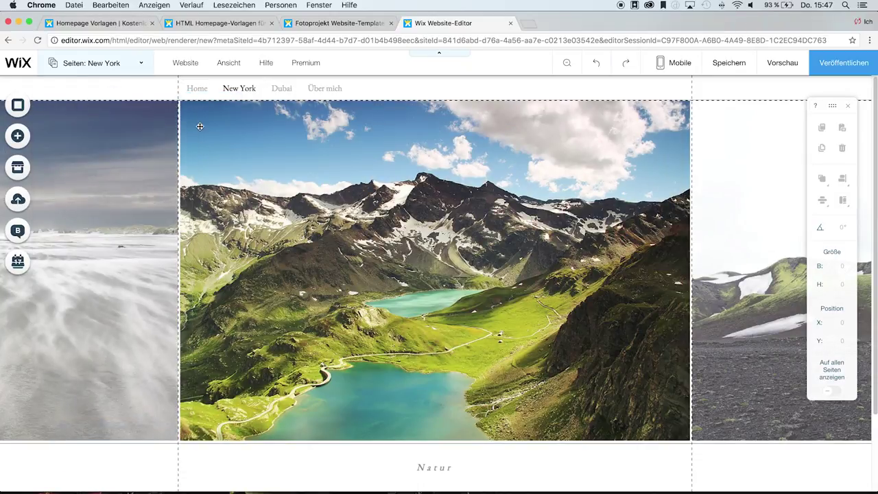
pyautogui.click(320, 253)
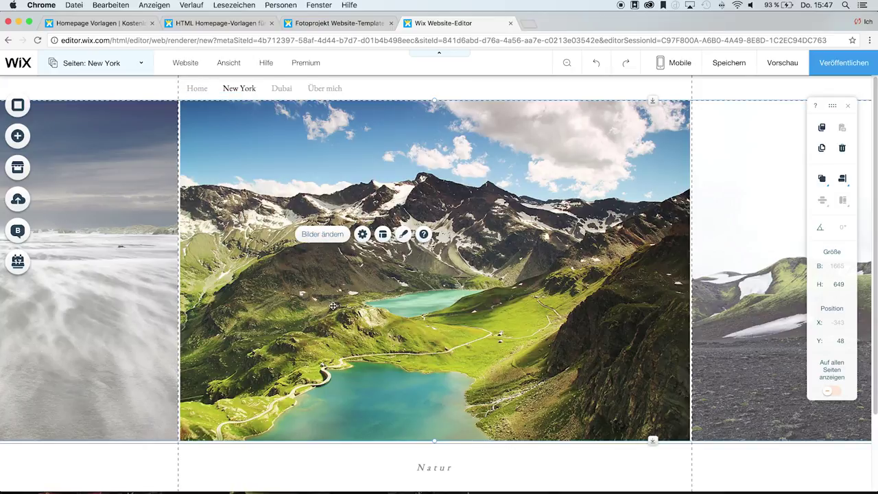
pyautogui.click(326, 239)
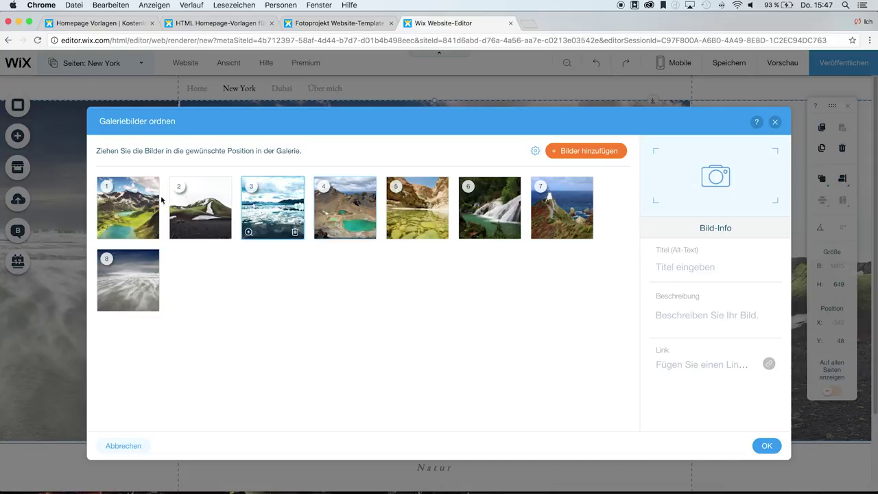
# - Delete all eight template photos from the gallery
pyautogui.click(151, 232)
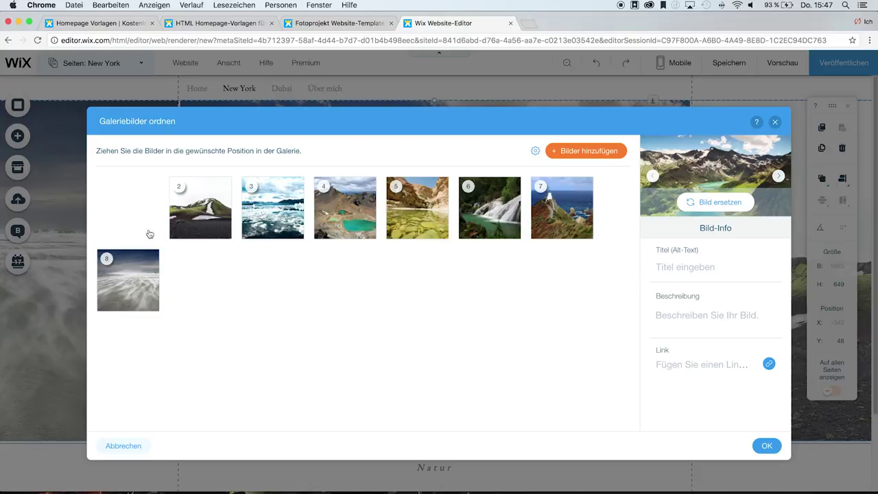
pyautogui.click(150, 232)
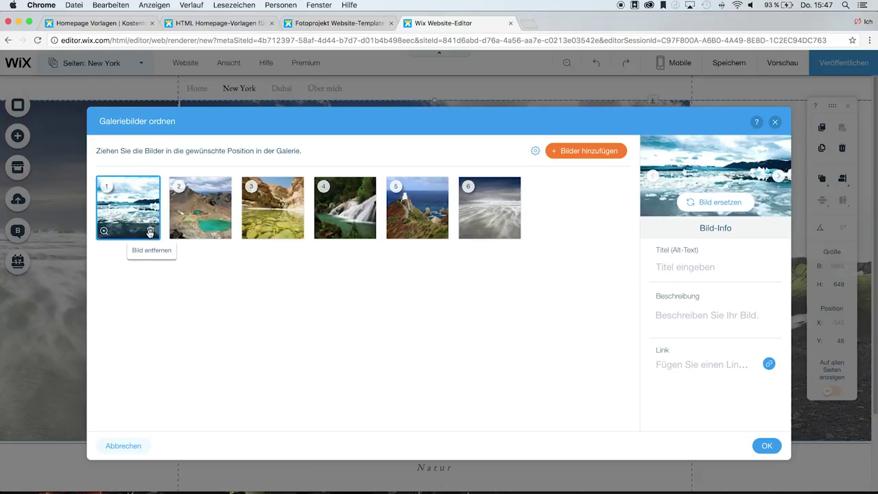
pyautogui.click(151, 232)
pyautogui.click(150, 232)
pyautogui.click(150, 232)
pyautogui.click(150, 232)
pyautogui.click(150, 232)
pyautogui.click(150, 232)
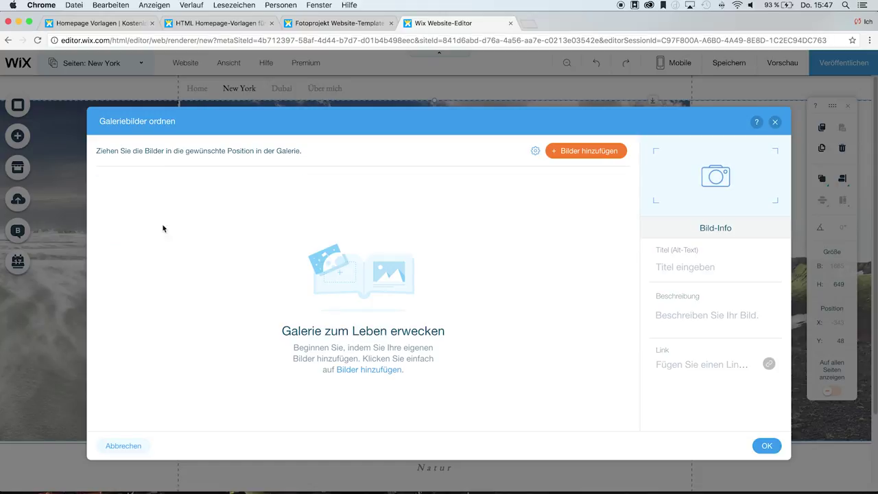
# - Upload all photos from the New York folder to the media library
pyautogui.click(579, 152)
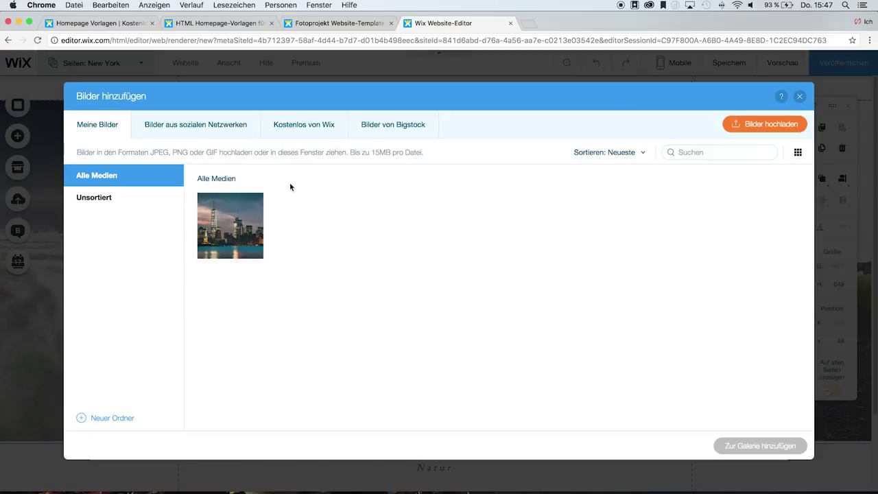
pyautogui.click(747, 125)
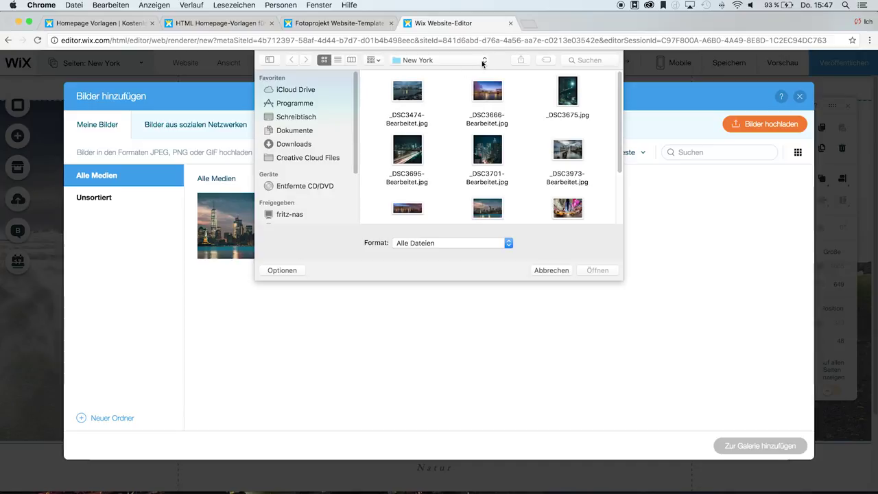
pyautogui.moveTo(377, 90); pyautogui.dragTo(593, 236)
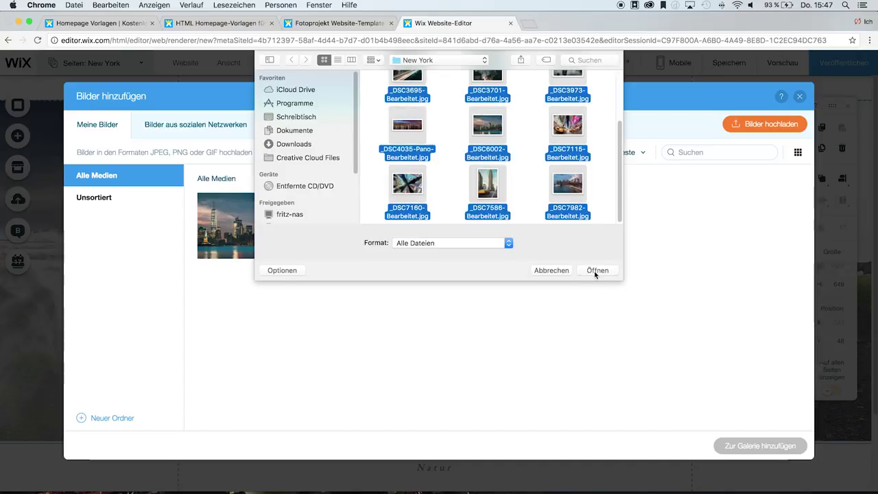
pyautogui.click(596, 271)
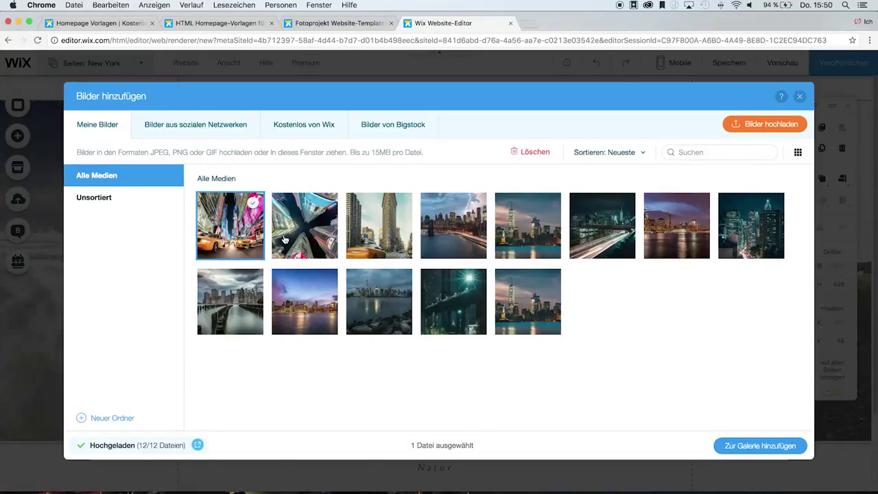
# - Select all twelve uploaded photos and add them to the gallery
pyautogui.click(299, 233)
pyautogui.click(379, 230)
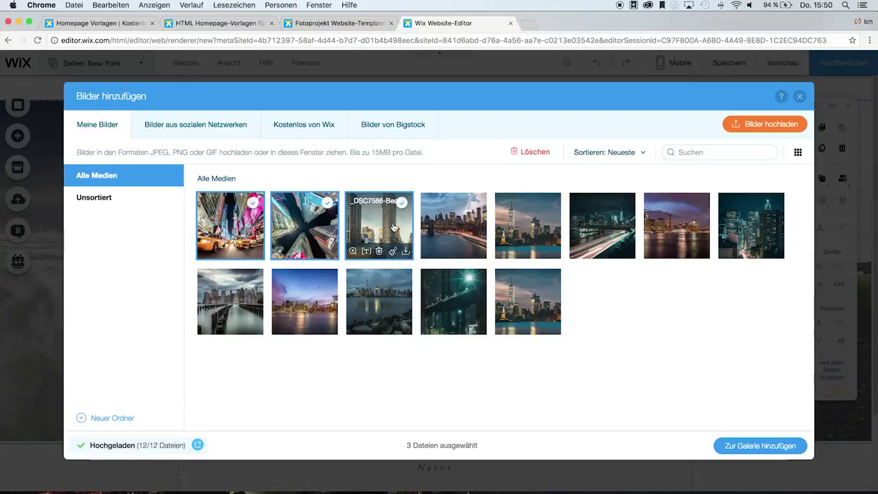
pyautogui.click(470, 231)
pyautogui.click(519, 227)
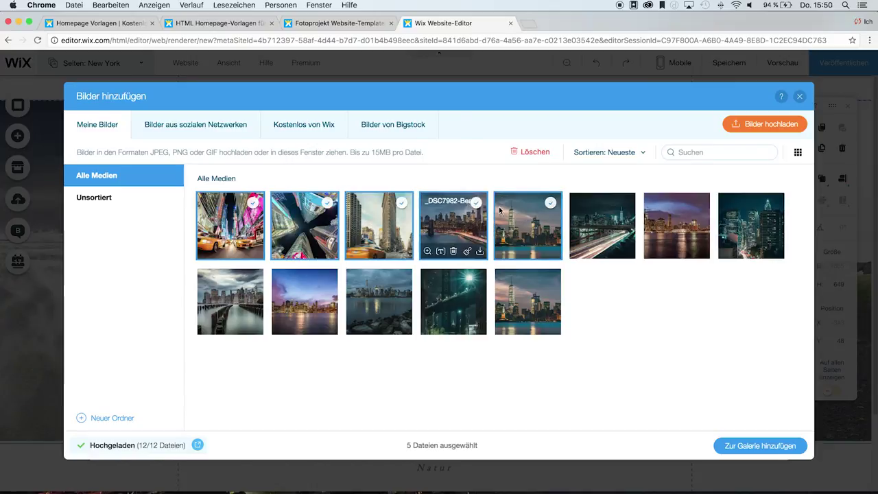
pyautogui.click(593, 223)
pyautogui.click(676, 225)
pyautogui.click(742, 226)
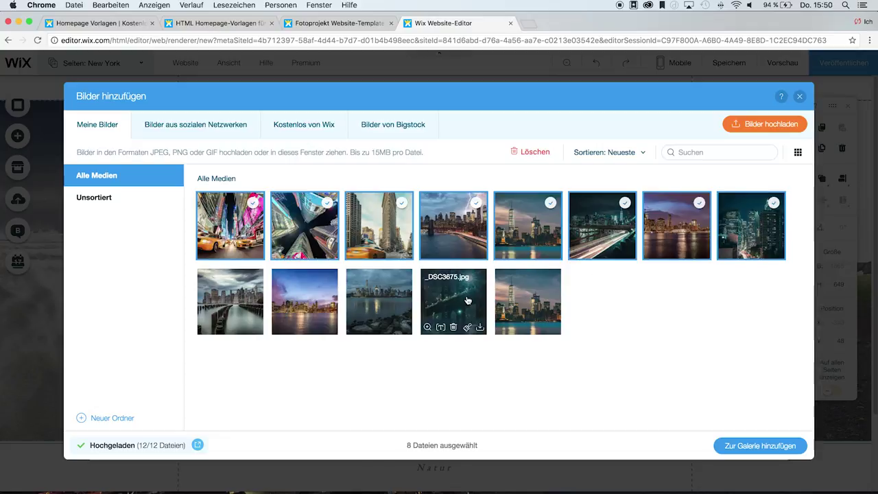
pyautogui.click(460, 302)
pyautogui.click(377, 302)
pyautogui.click(309, 302)
pyautogui.click(244, 302)
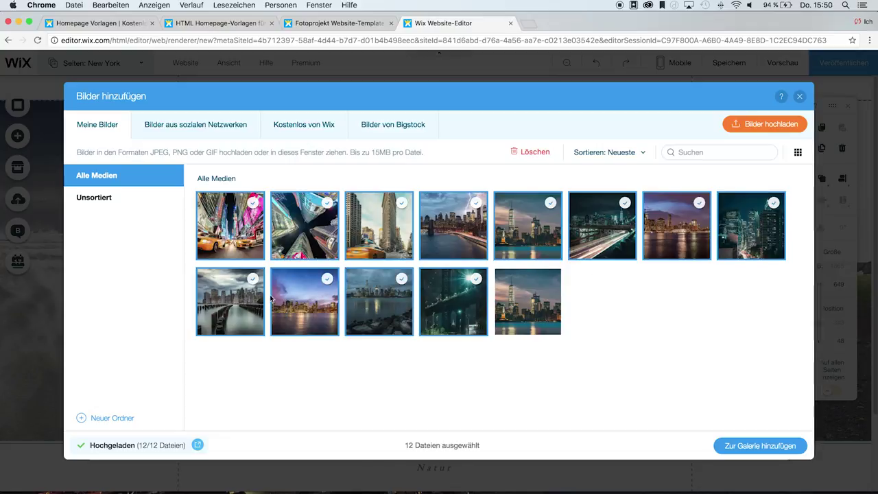
pyautogui.click(762, 446)
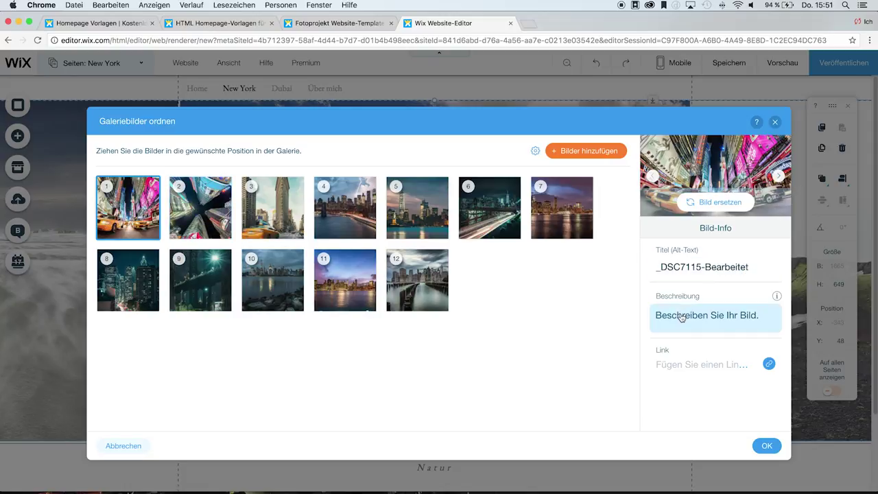
# - Title photo 1 'Times Square', describe it 'Taxi am Times Square', and apply the gallery
pyautogui.click(715, 270)
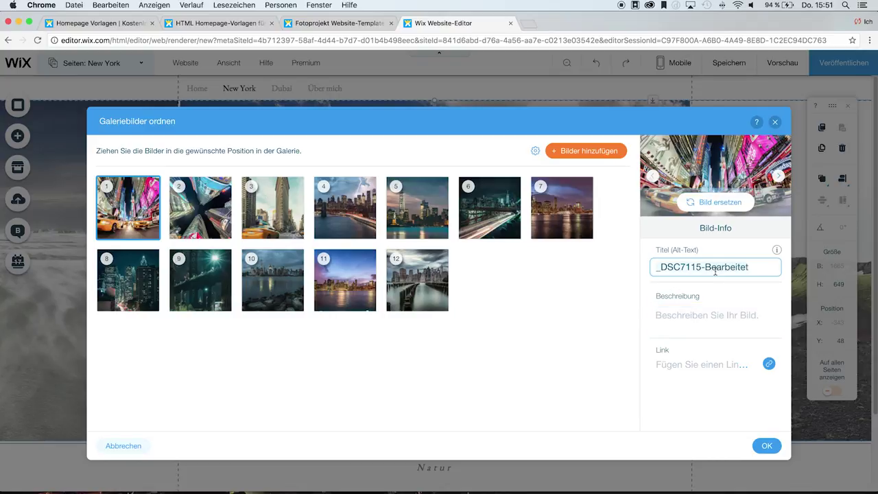
pyautogui.press('super+a')
pyautogui.write('Ti')
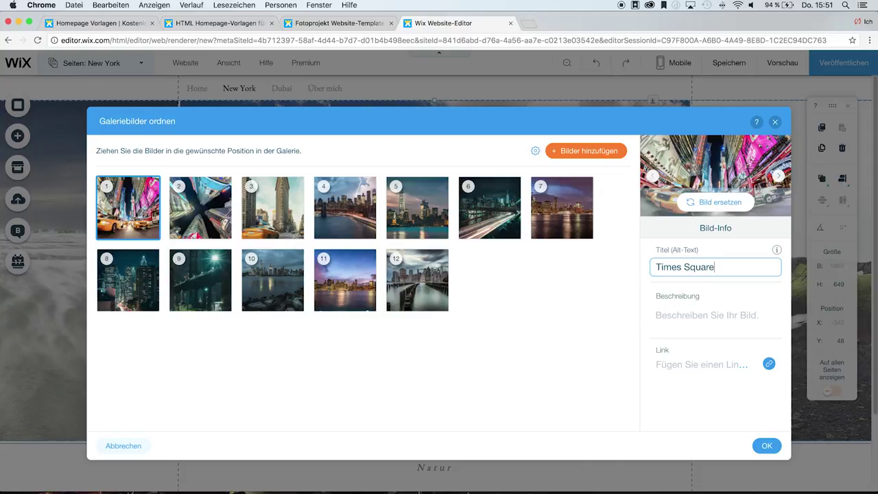
pyautogui.click(711, 316)
pyautogui.write('Taxi am Times Square')
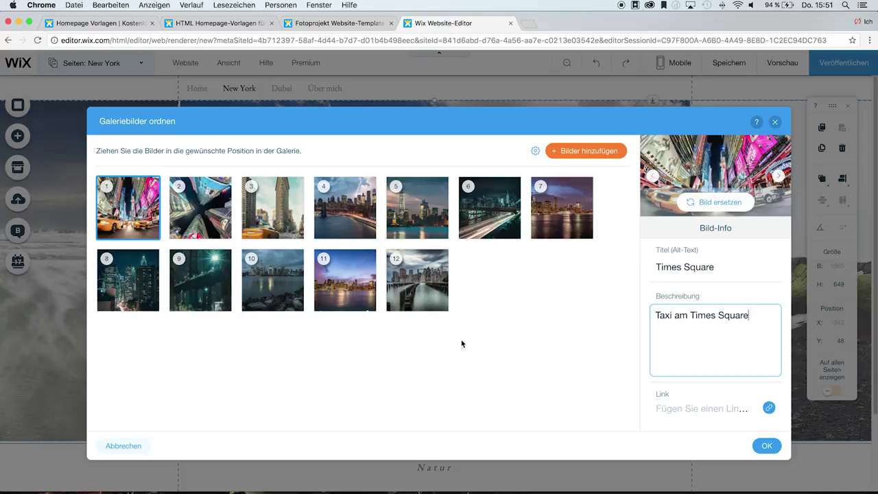
pyautogui.click(767, 446)
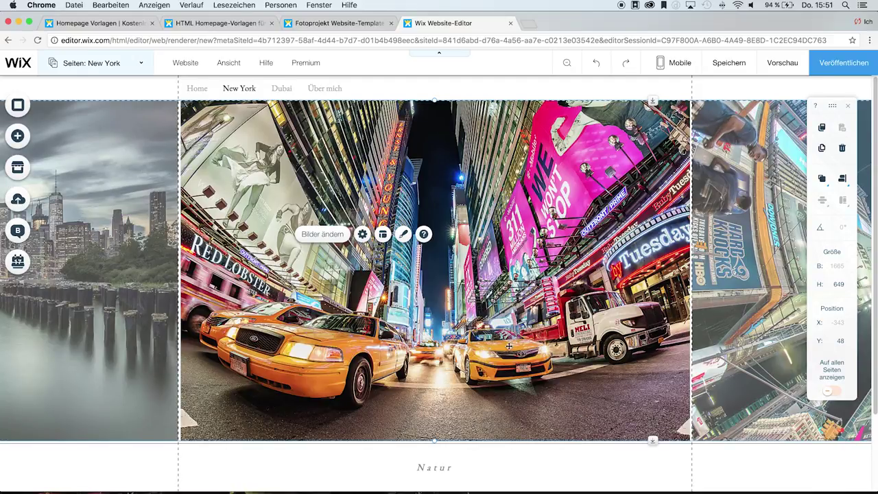
# - Rename the Natur heading below the gallery to 'New York'
pyautogui.scroll(-4, 470, 453)
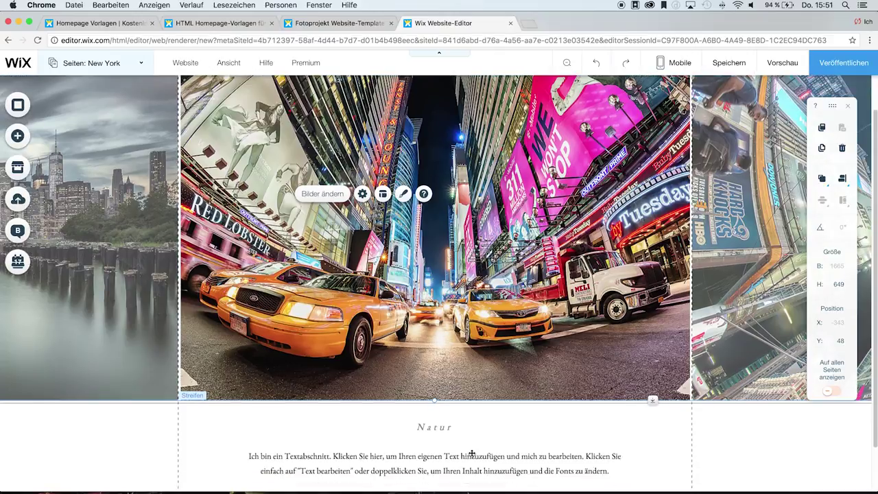
pyautogui.click(442, 375)
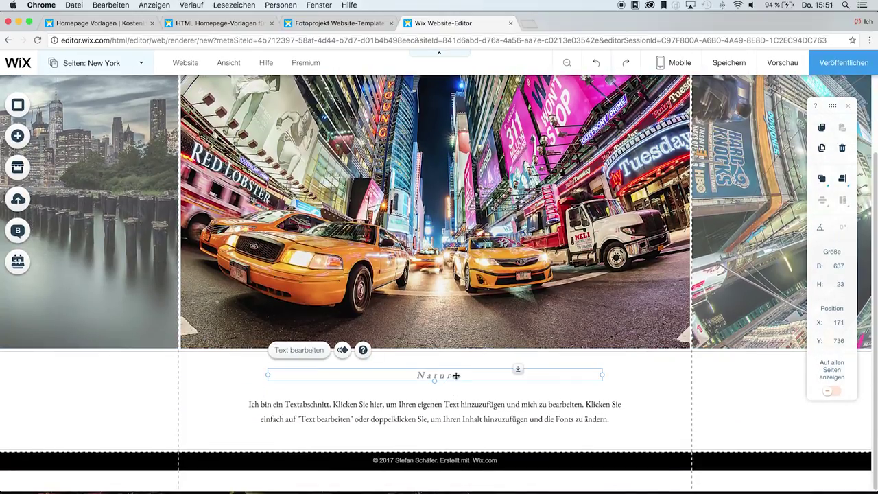
pyautogui.doubleClick(446, 376)
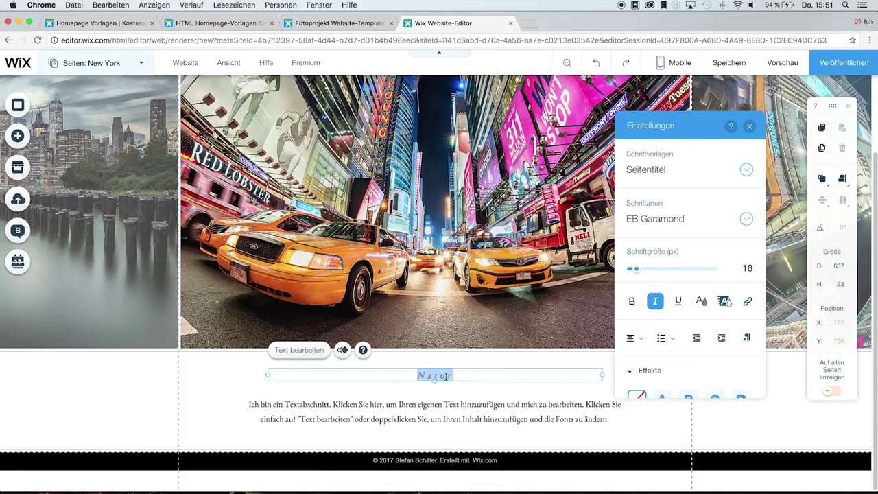
pyautogui.write('New York')
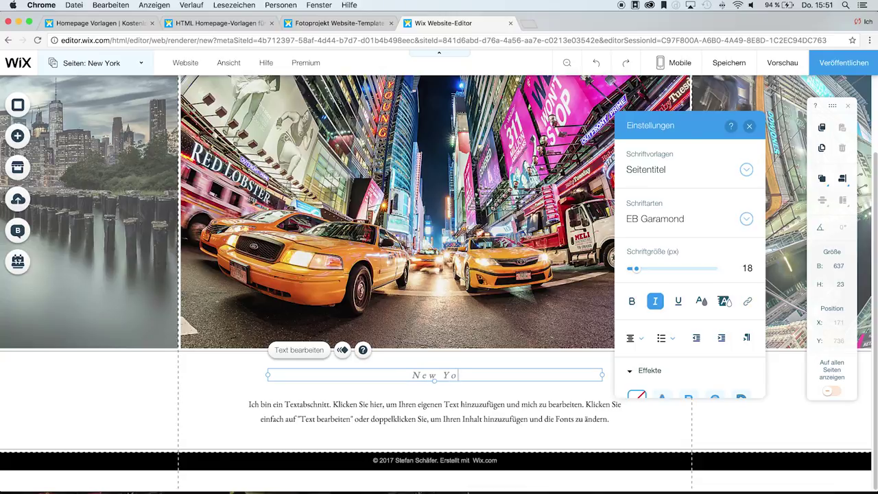
# - Replace the paragraph with 'Ich war letztes Jahr in New York und möchte meine Eindrücke mit Dir teil…'
pyautogui.click(305, 404)
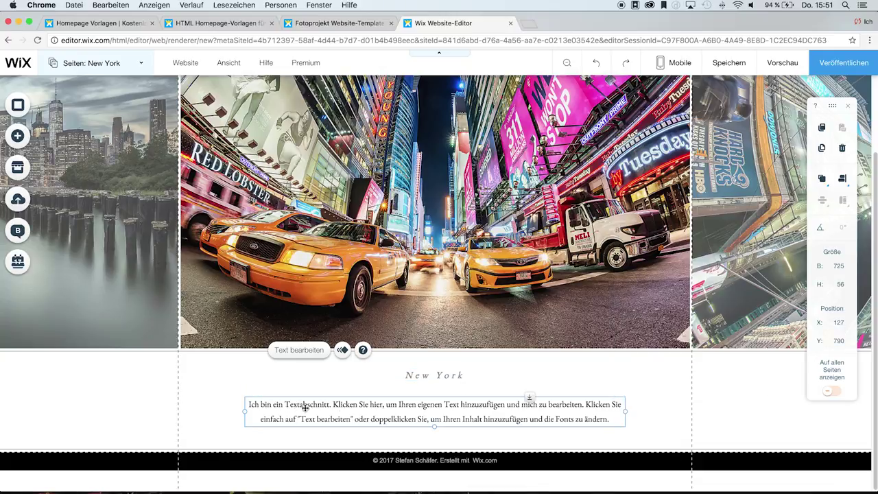
pyautogui.doubleClick(305, 403)
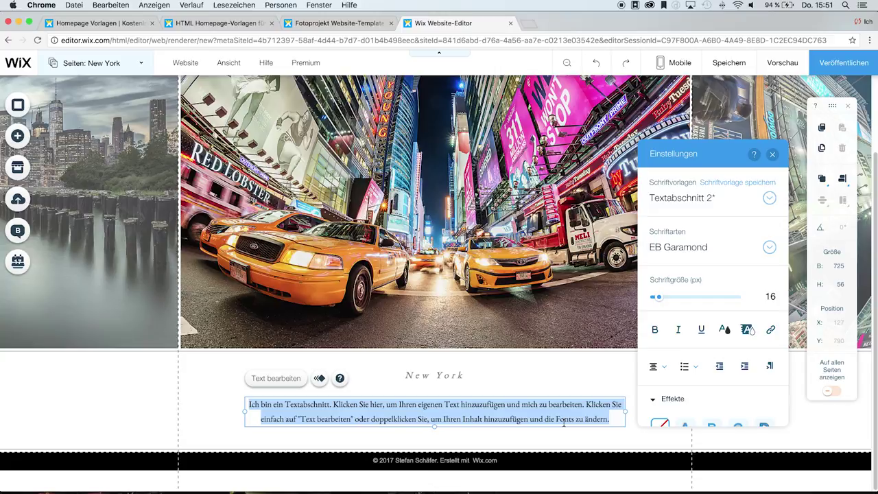
pyautogui.write('Ich war l')
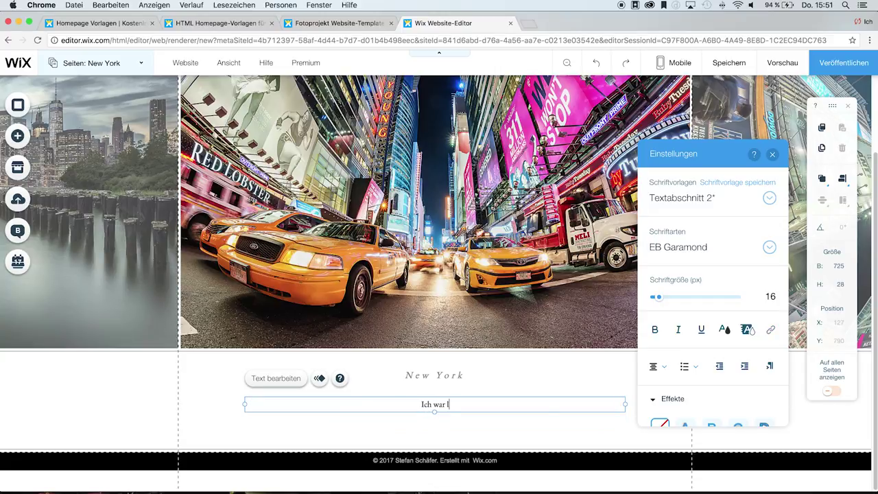
pyautogui.write('etztes Jahr in New York u')
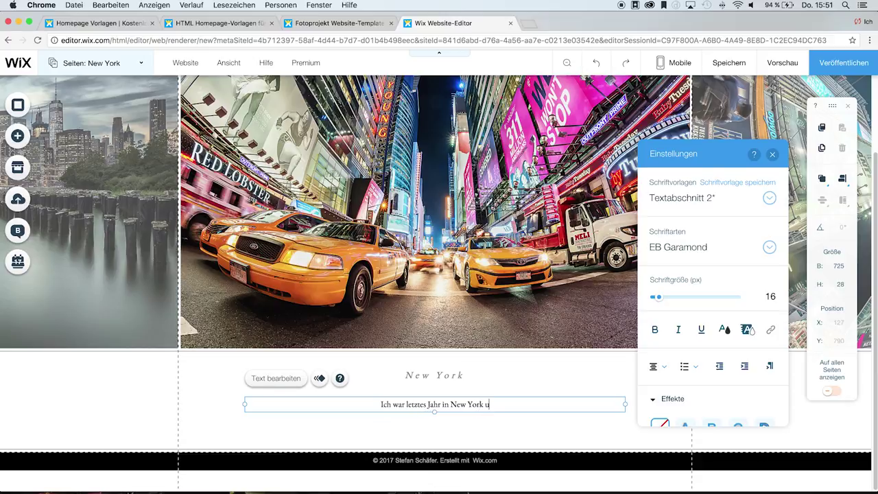
pyautogui.write('nd möchte meine')
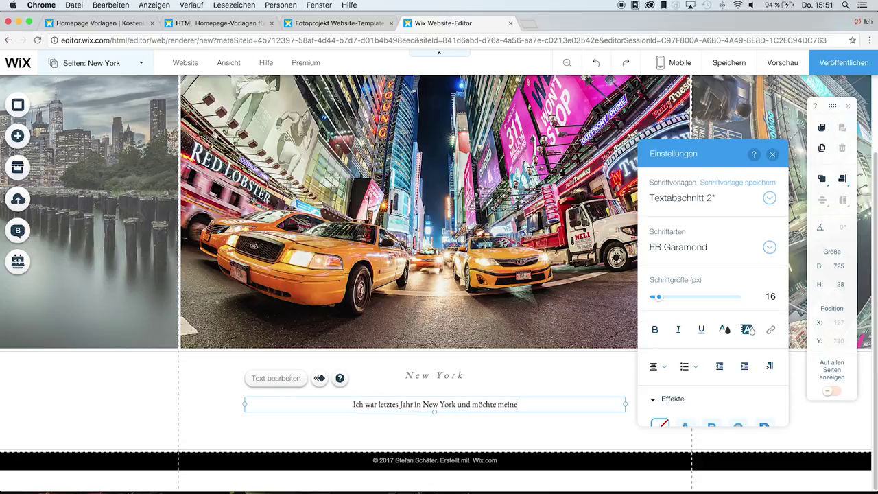
pyautogui.write(' Eindrücke mit ')
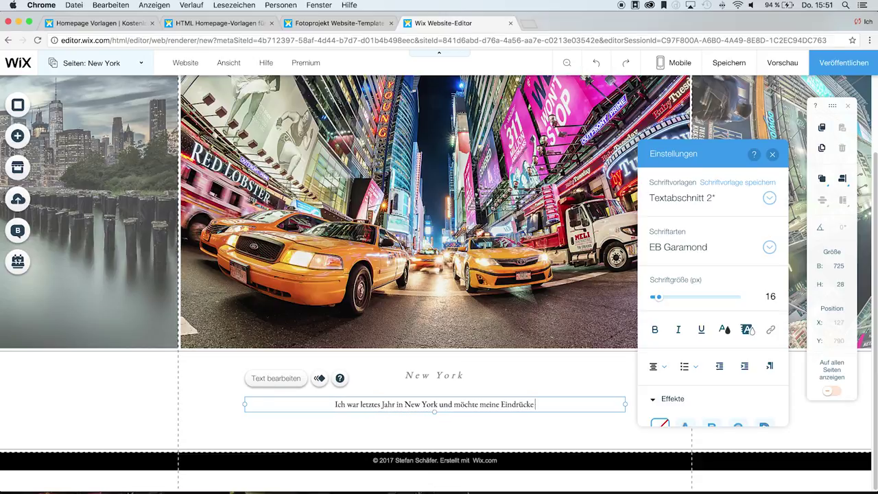
pyautogui.write('Dir teil')
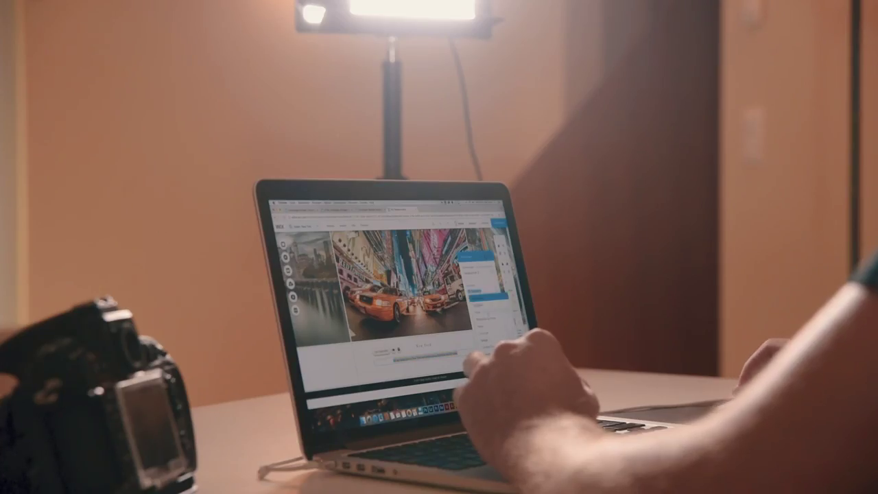
# - Select the New York heading text and open the Schriftarten font list
pyautogui.moveTo(389, 360); pyautogui.dragTo(461, 354)
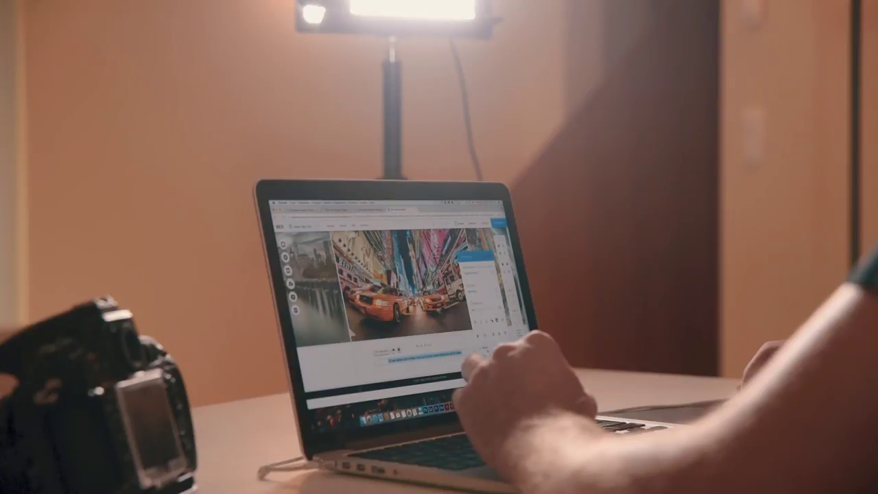
pyautogui.click(423, 344)
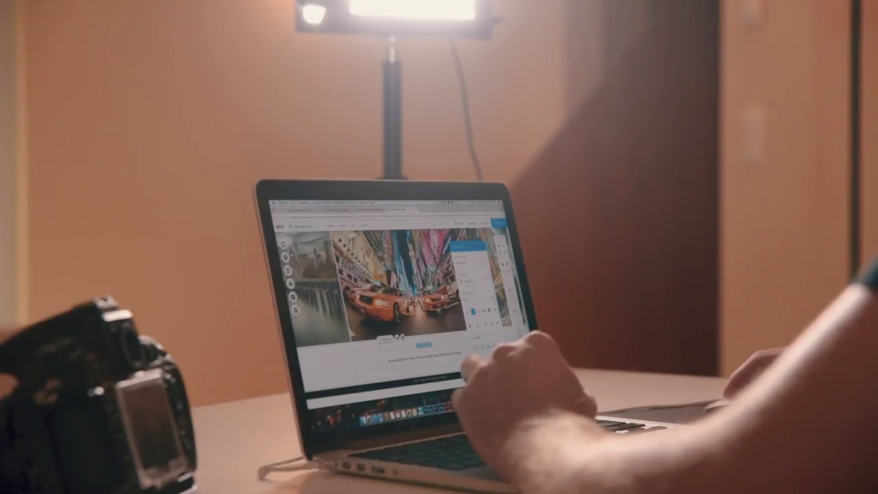
pyautogui.click(470, 280)
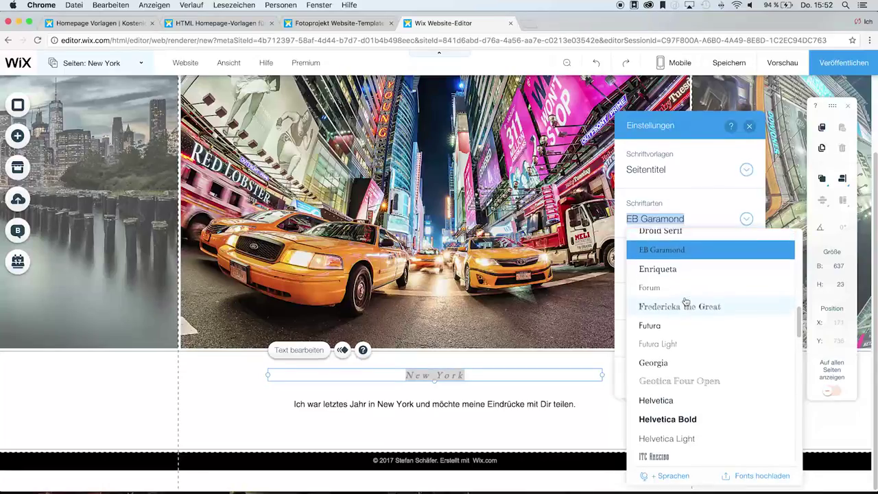
# - Change the New York heading from italic EB Garamond to upright, bold Helvetica Bold
pyautogui.click(681, 415)
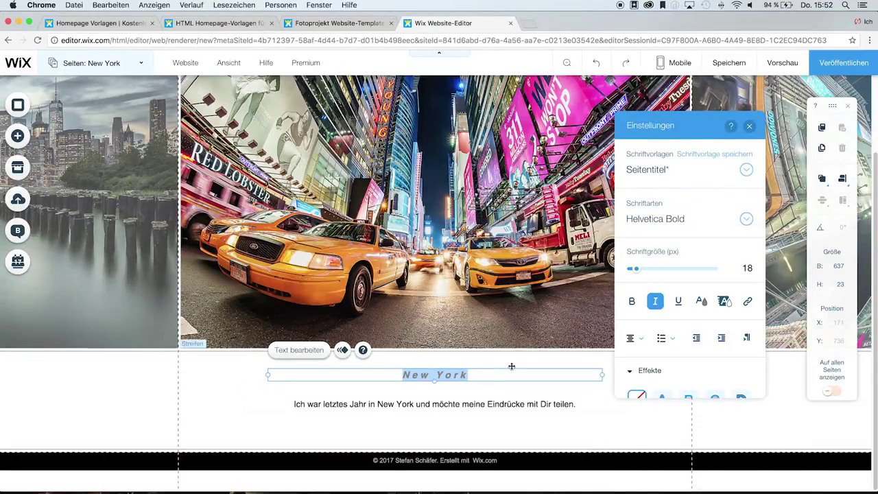
pyautogui.click(655, 300)
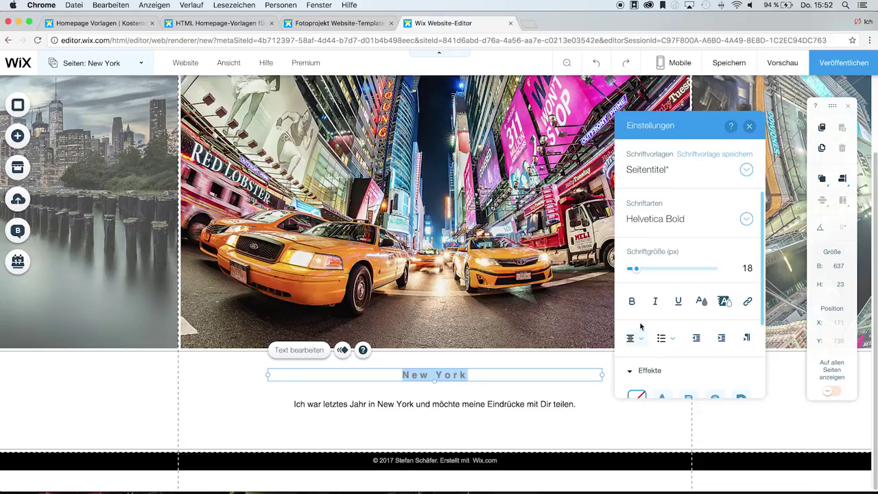
pyautogui.click(632, 301)
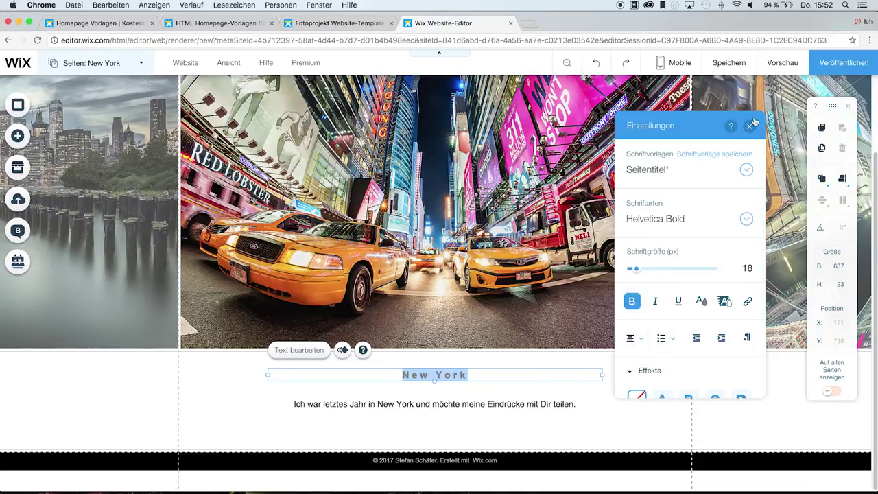
pyautogui.click(751, 124)
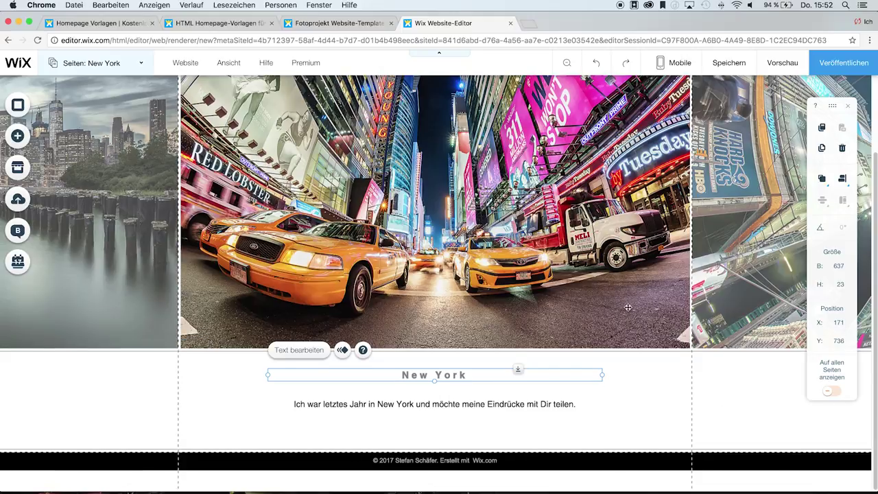
pyautogui.scroll(3, 631, 313)
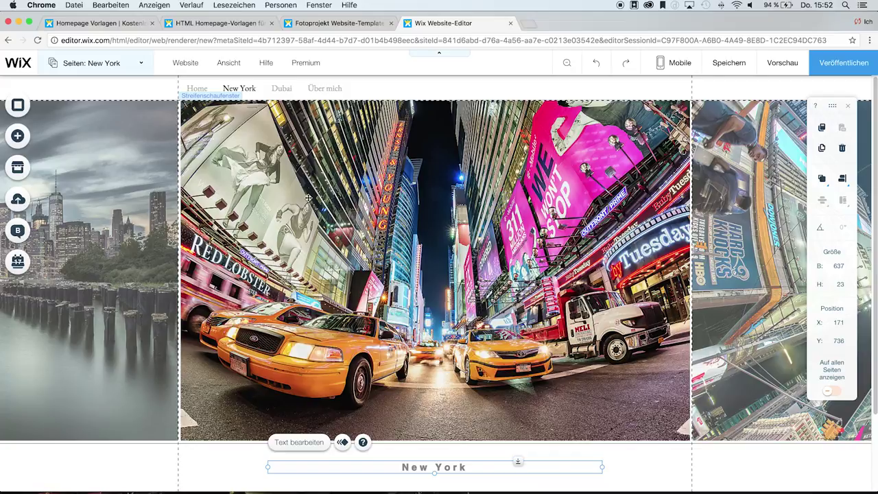
# - Go to the Über mich page via Menü verwalten and open the image picker for its header photo
pyautogui.click(333, 90)
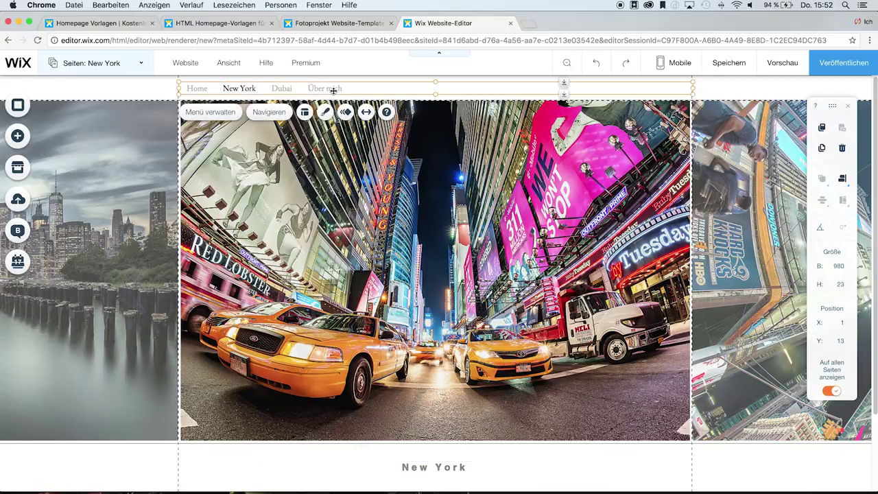
pyautogui.click(228, 112)
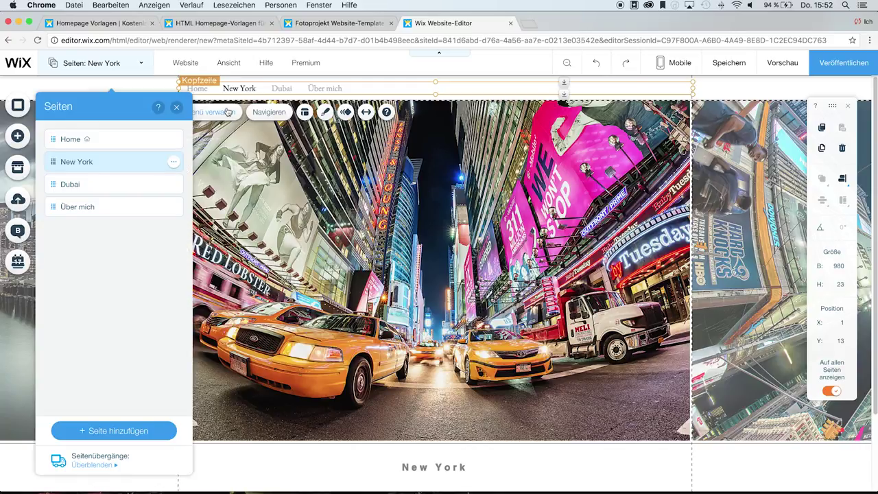
pyautogui.click(74, 214)
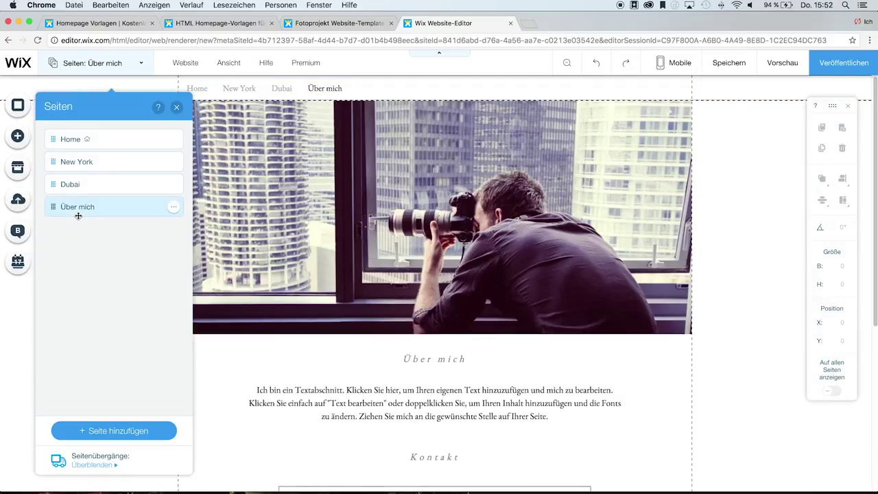
pyautogui.click(177, 107)
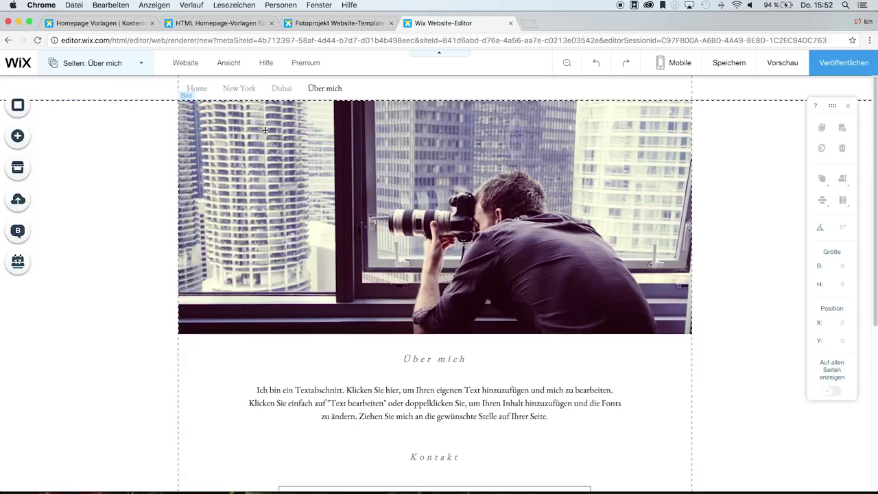
pyautogui.click(317, 173)
pyautogui.click(206, 352)
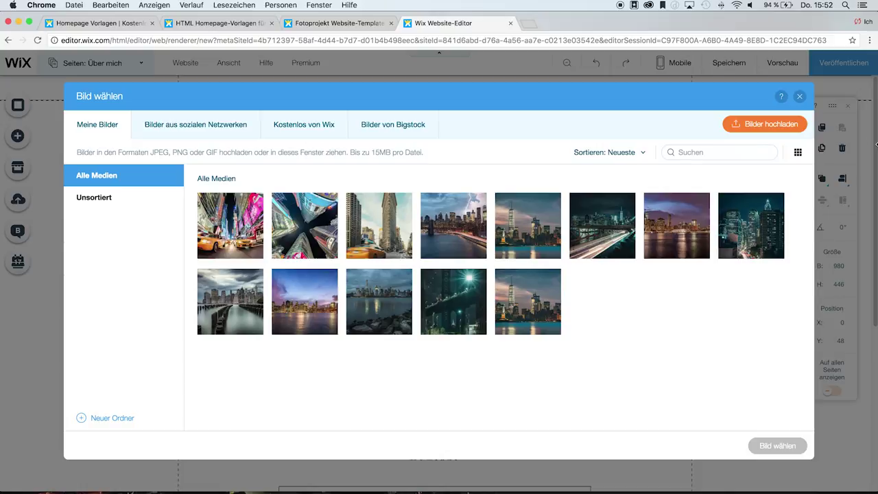
# - Upload the black-and-white portrait and use it as the Über mich header photo
pyautogui.click(786, 124)
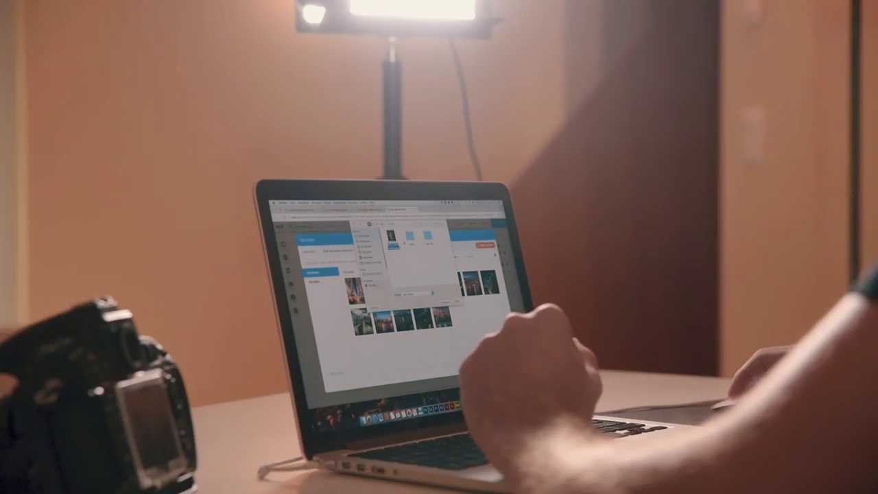
pyautogui.press('Return')
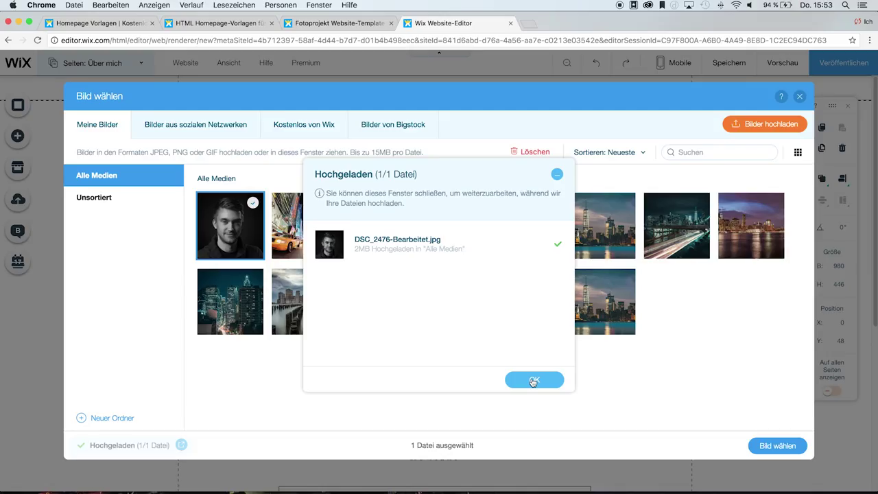
pyautogui.click(534, 381)
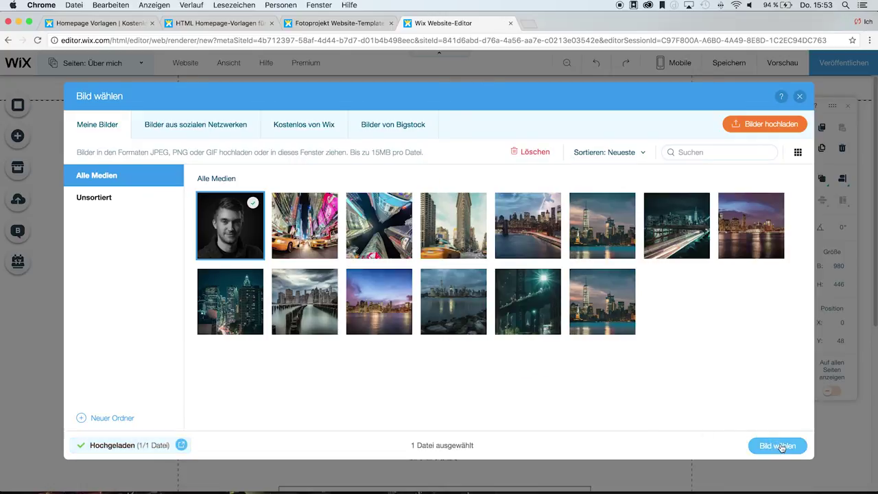
pyautogui.click(780, 447)
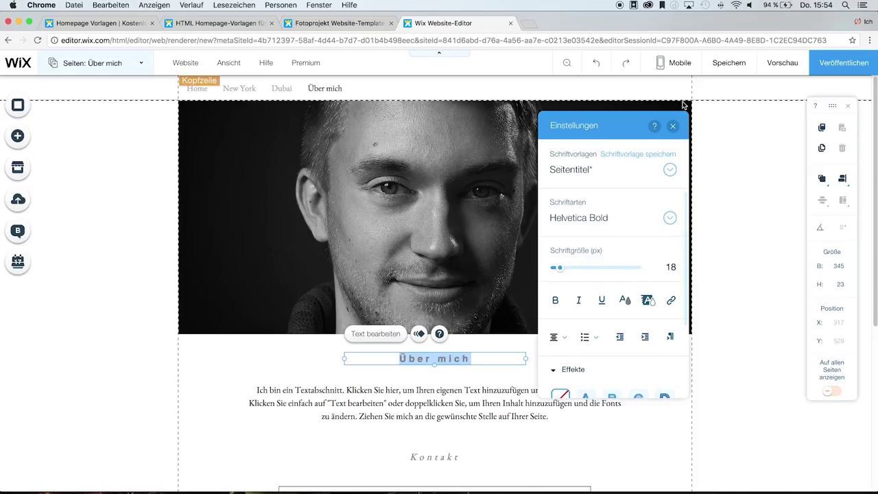
pyautogui.click(673, 125)
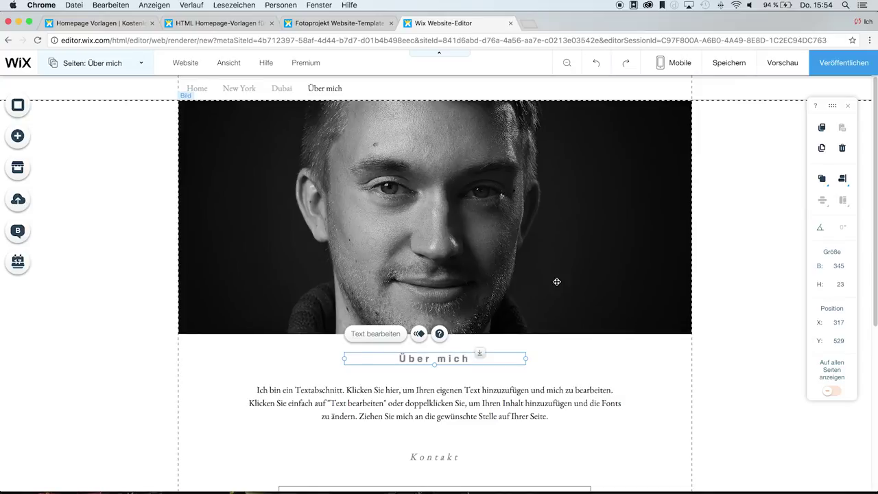
# - Rewrite the Über mich paragraph to introduce the photographer and set it in Helvetica
pyautogui.scroll(-2, 558, 413)
pyautogui.scroll(-4, 558, 412)
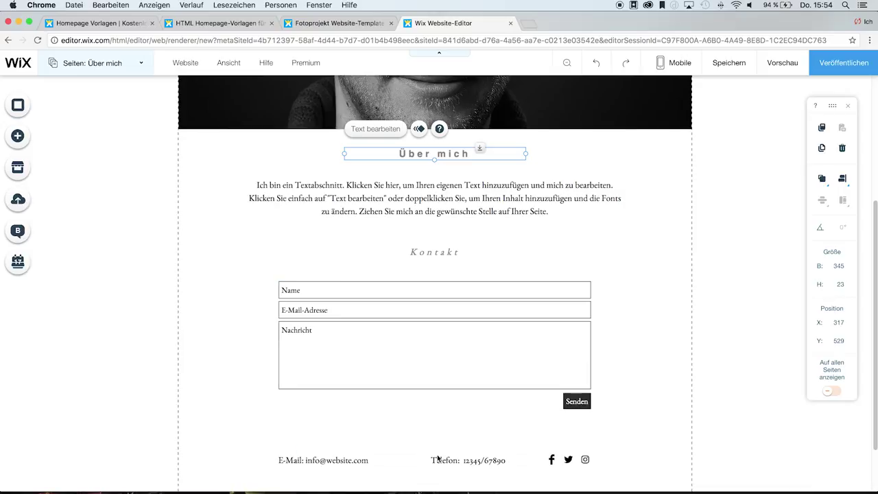
pyautogui.click(393, 198)
pyautogui.doubleClick(524, 204)
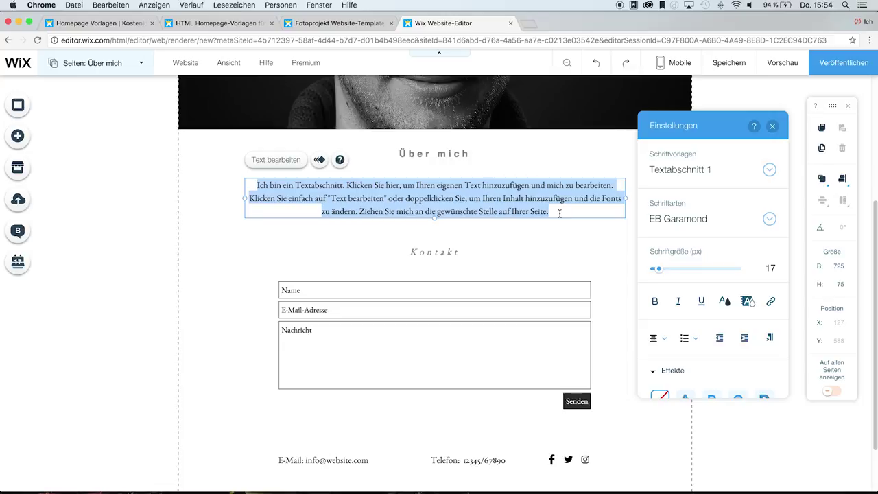
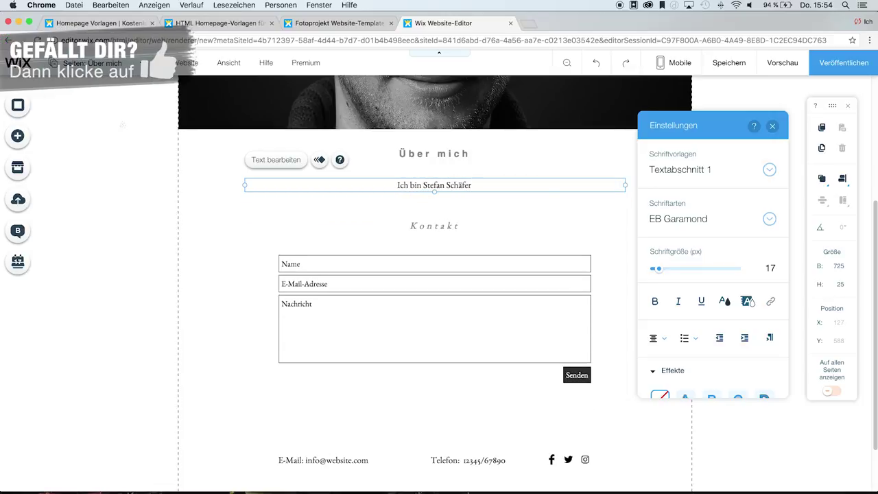
pyautogui.write(', Fotograf und Filmemacher aus Berlin. Vielen Dank für den Besuch auf meiner Website.')
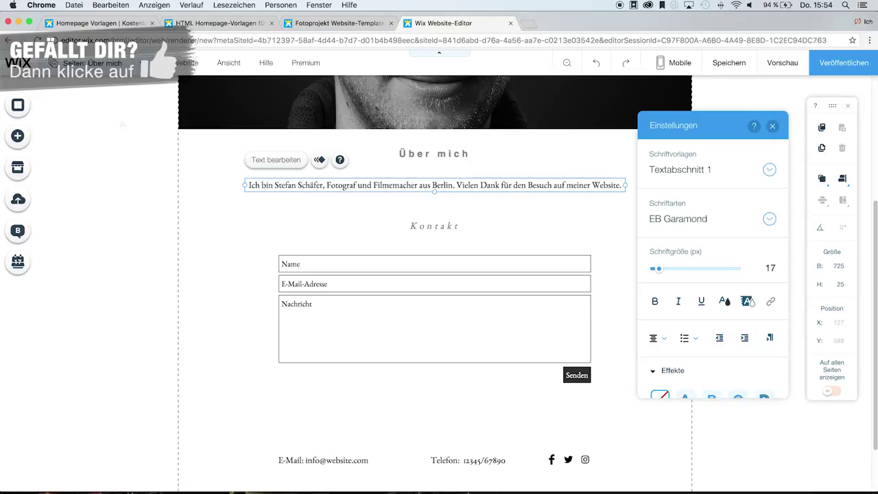
pyautogui.tripleClick(538, 184)
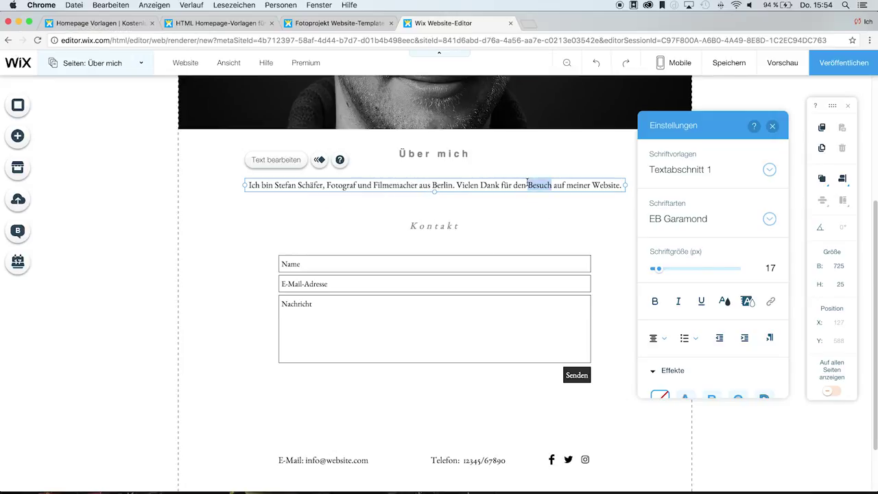
pyautogui.click(697, 221)
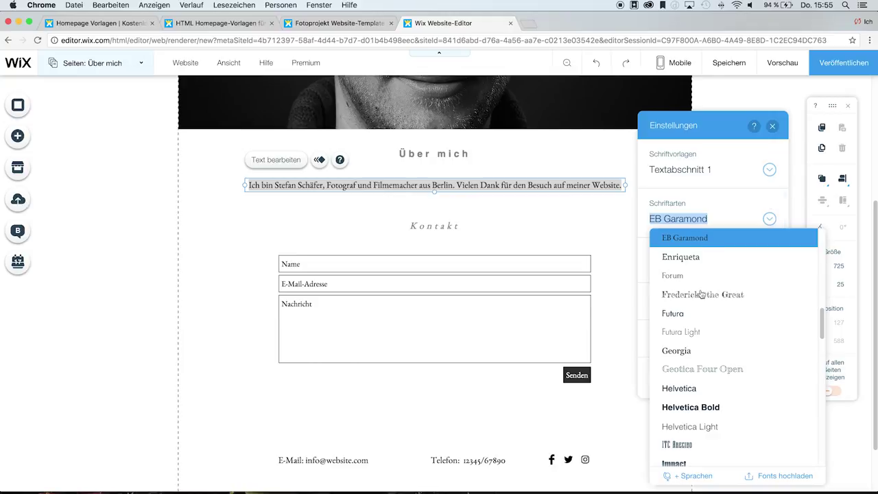
pyautogui.click(686, 395)
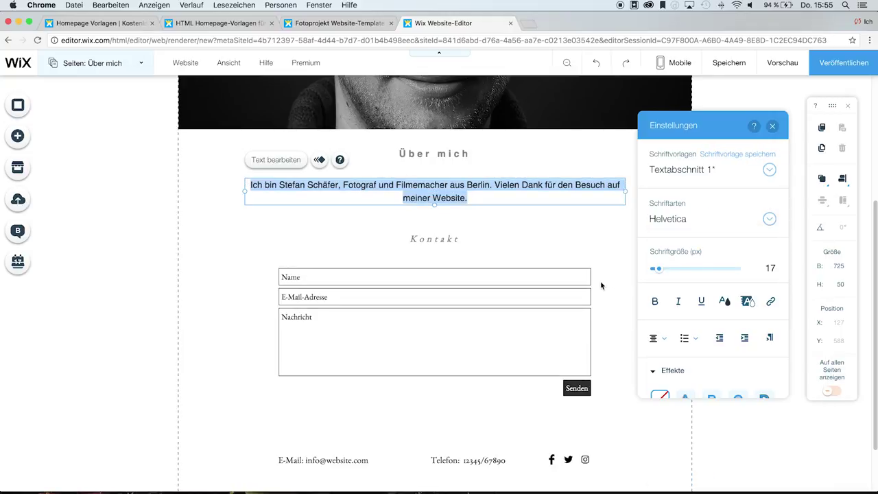
pyautogui.click(573, 231)
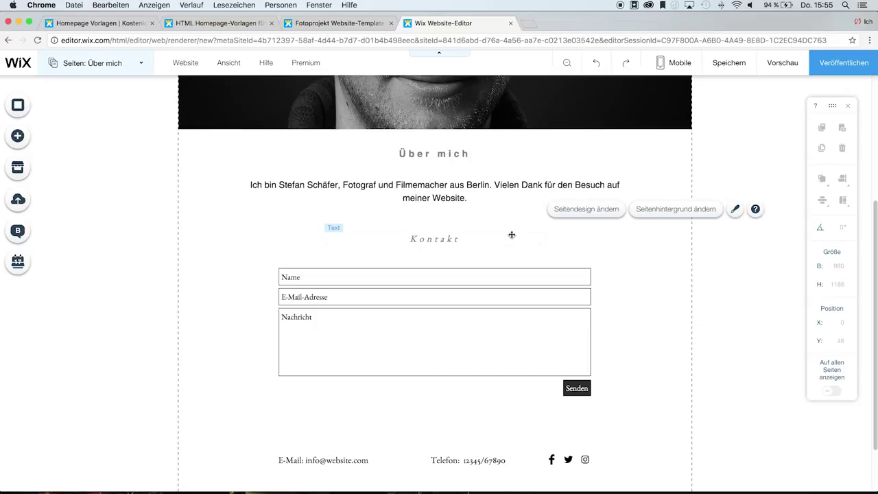
# - Make the Kontakt heading upright Helvetica Bold instead of italic
pyautogui.click(436, 238)
pyautogui.click(476, 238)
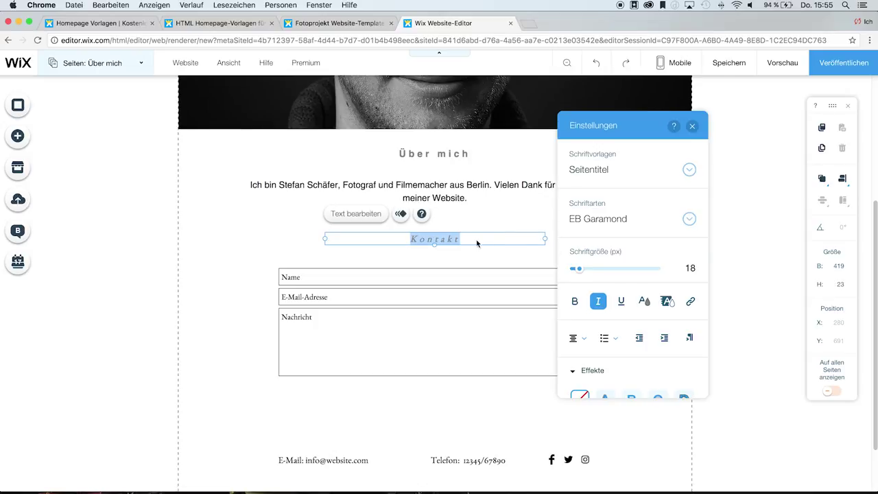
pyautogui.click(606, 226)
pyautogui.click(618, 406)
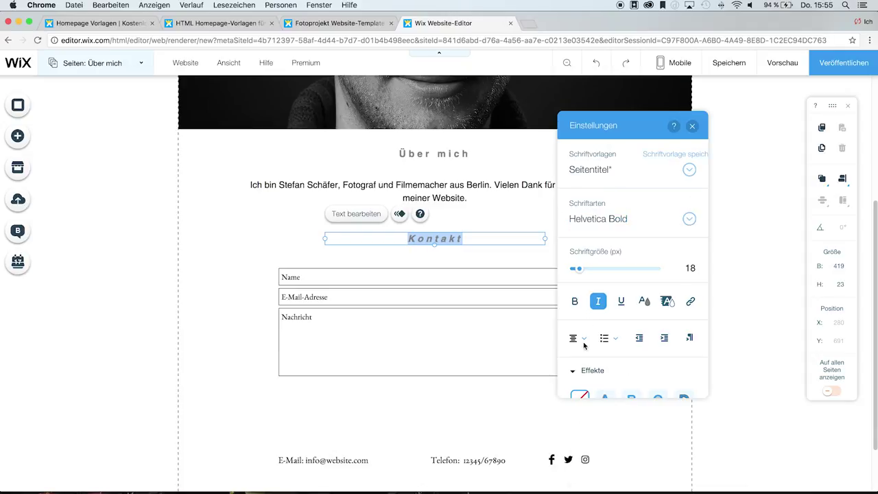
pyautogui.click(598, 302)
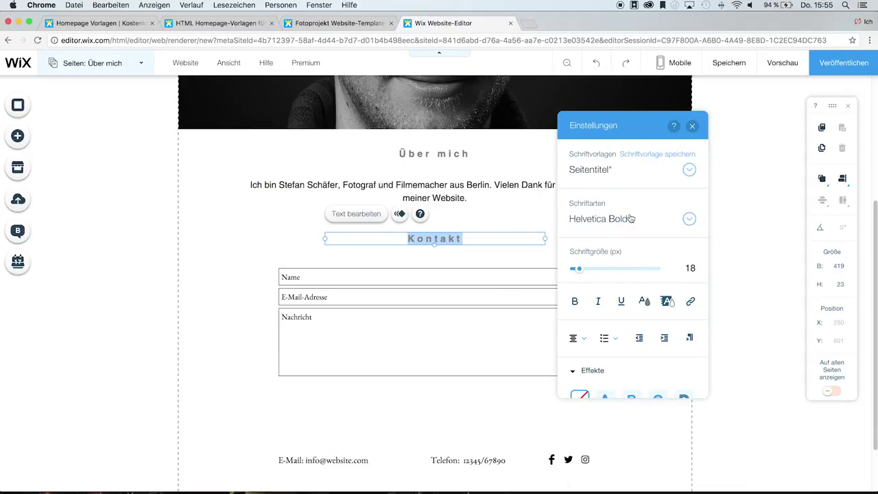
pyautogui.click(692, 125)
pyautogui.click(657, 213)
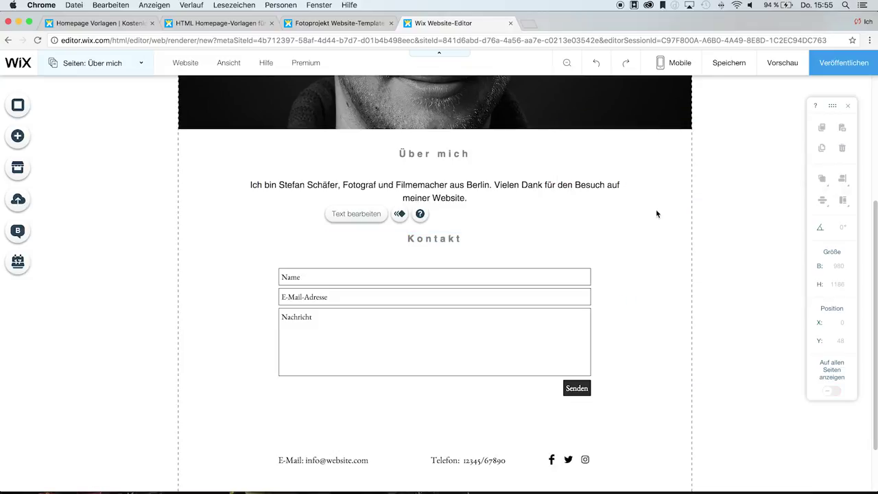
pyautogui.click(419, 279)
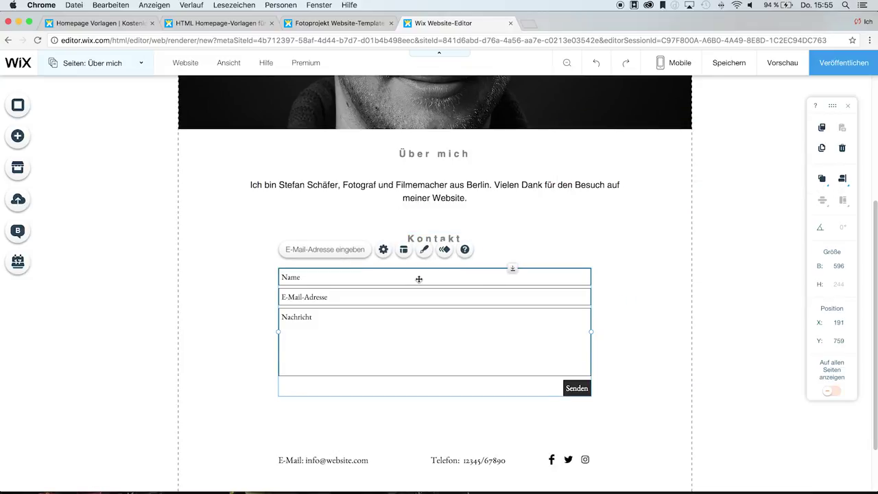
# - Add a Telefon field to the contact form in its settings
pyautogui.click(321, 251)
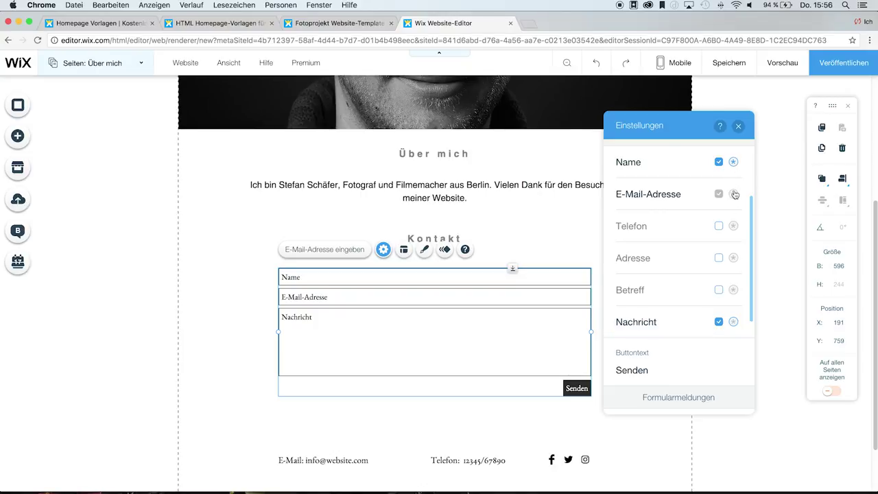
pyautogui.moveTo(735, 197)
pyautogui.click(718, 227)
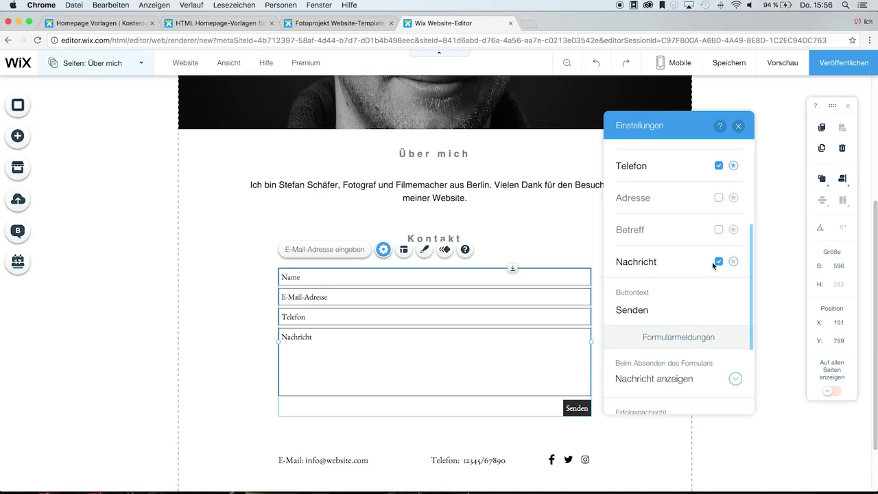
# - Change the form's send button label from Senden to Abschicken
pyautogui.scroll(-1, 639, 305)
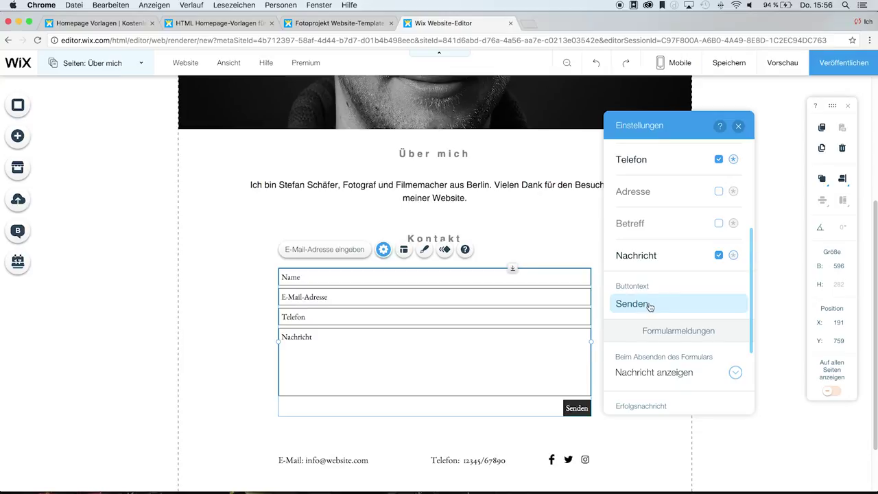
pyautogui.click(646, 306)
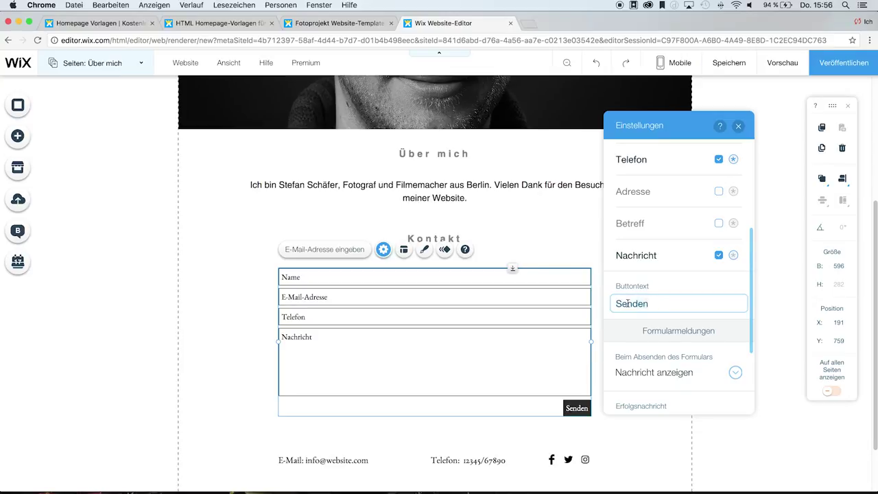
pyautogui.doubleClick(628, 303)
pyautogui.write('Abschicken')
# - Keep 'Nachricht anzeigen' as the contact form's after-submission behaviour
pyautogui.scroll(-1, 630, 290)
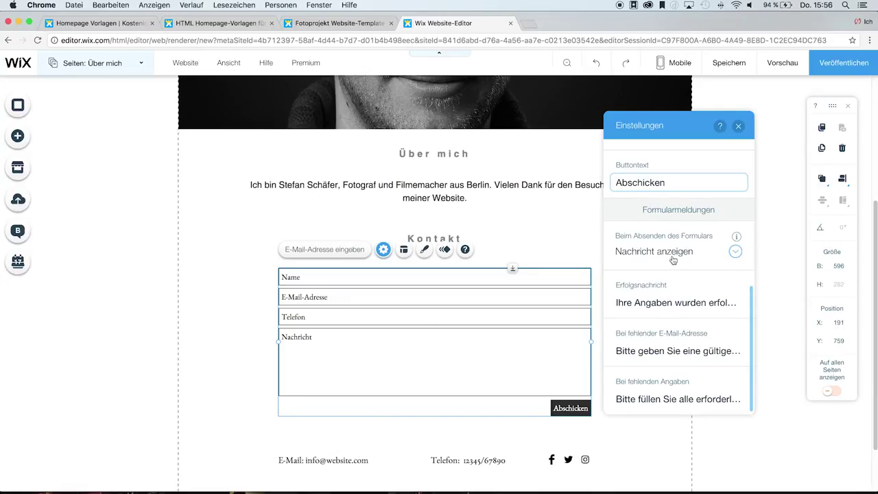
pyautogui.click(679, 253)
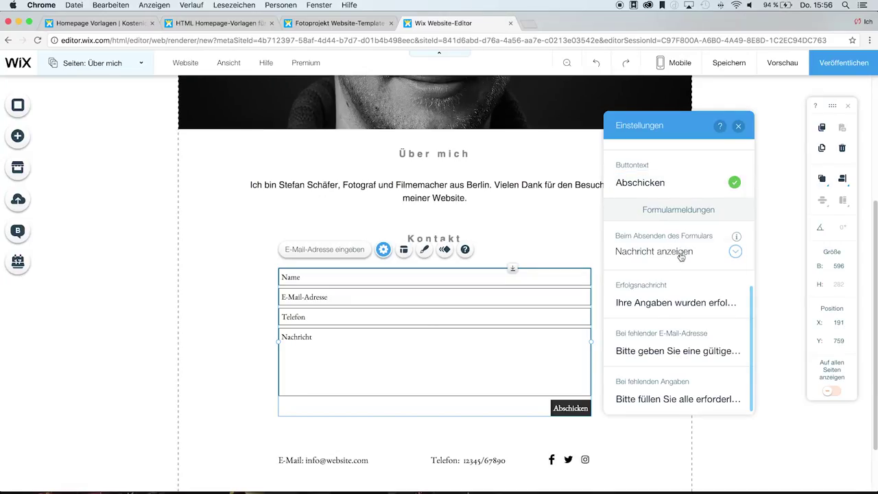
pyautogui.click(681, 253)
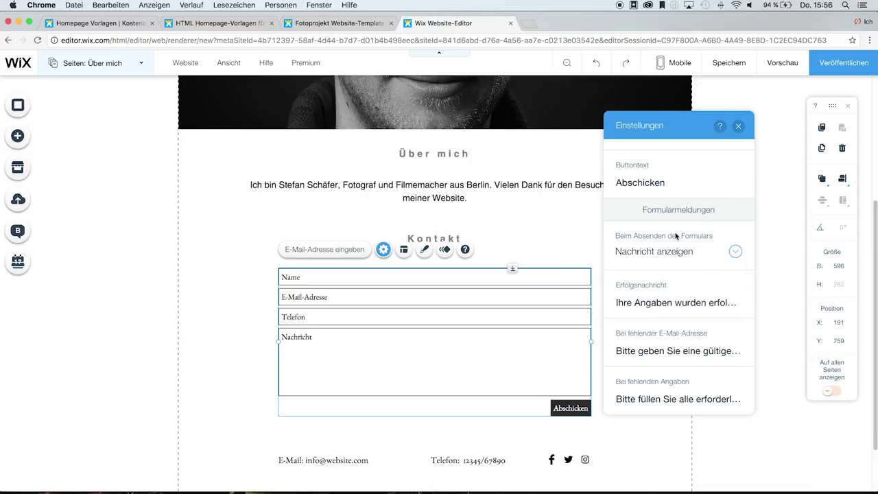
pyautogui.click(678, 255)
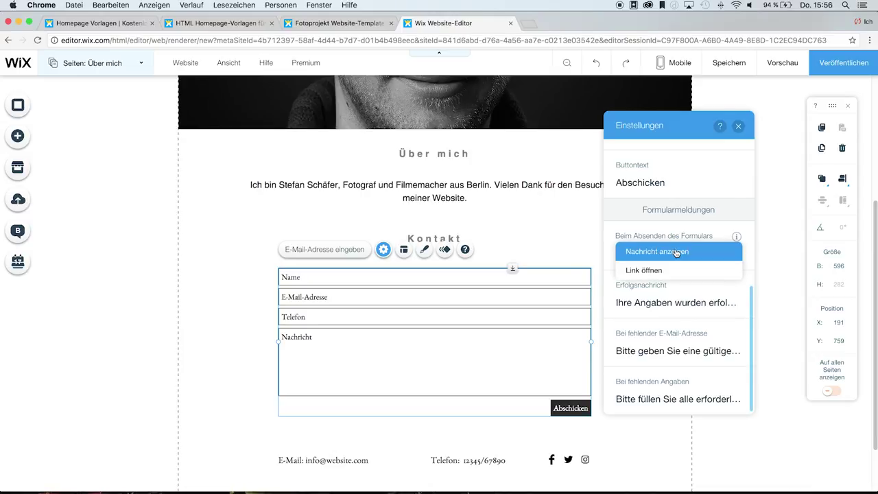
pyautogui.click(678, 249)
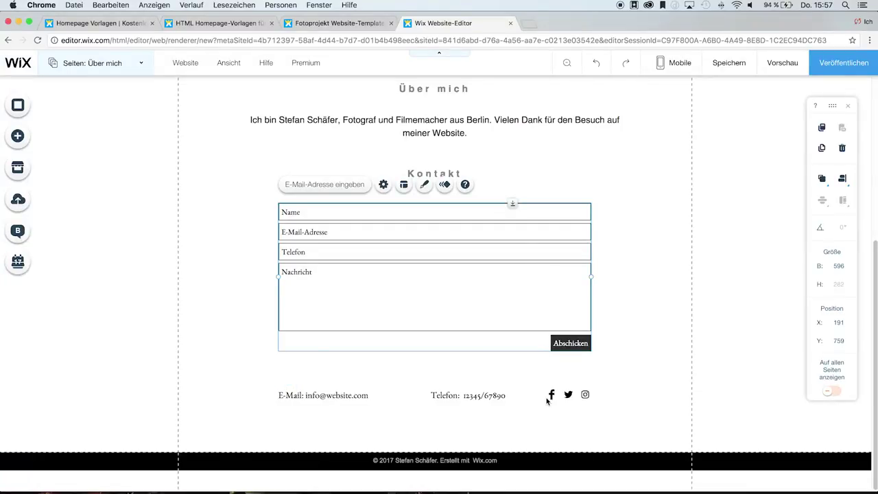
# - Begin replacing the Facebook icon's facebook.com/wix link with the owner's own profile address
pyautogui.click(552, 396)
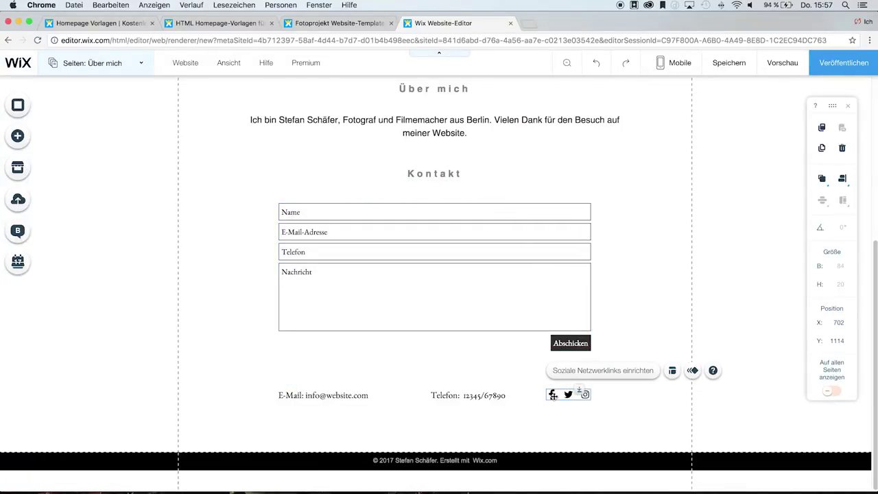
pyautogui.click(577, 370)
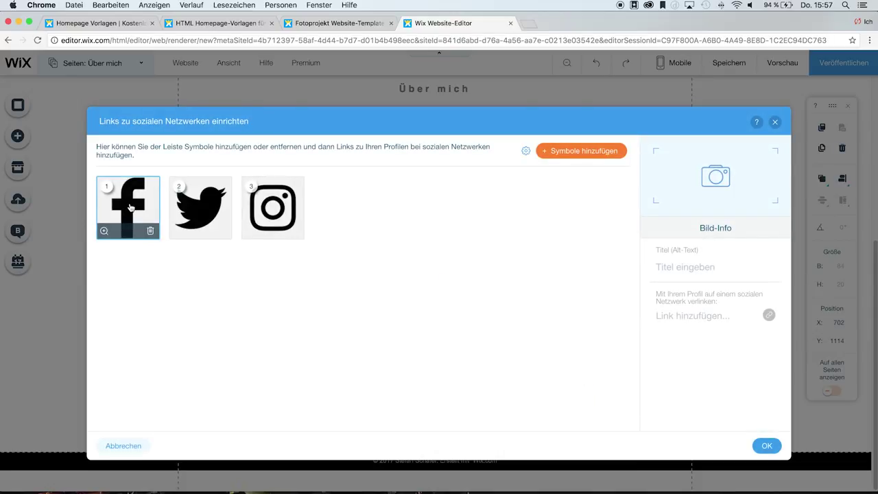
pyautogui.click(130, 207)
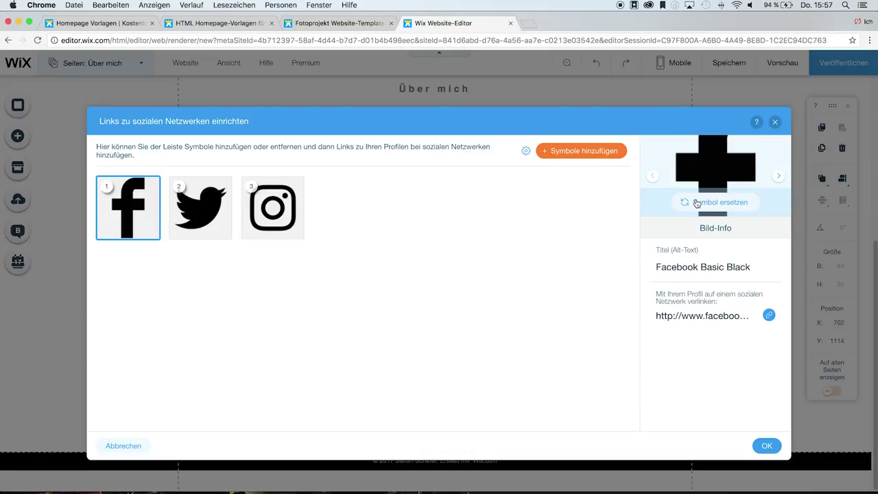
pyautogui.click(711, 317)
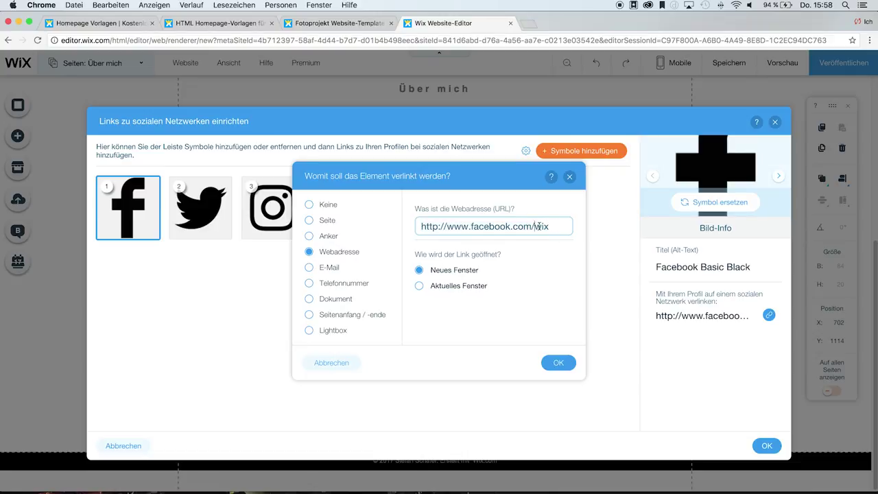
pyautogui.press('BackSpace')
pyautogui.press('BackSpace')
pyautogui.press('BackSpace')
pyautogui.write('schaefer')
pyautogui.press('BackSpace')
pyautogui.press('BackSpace')
pyautogui.press('BackSpace')
pyautogui.press('BackSpace')
pyautogui.press('BackSpace')
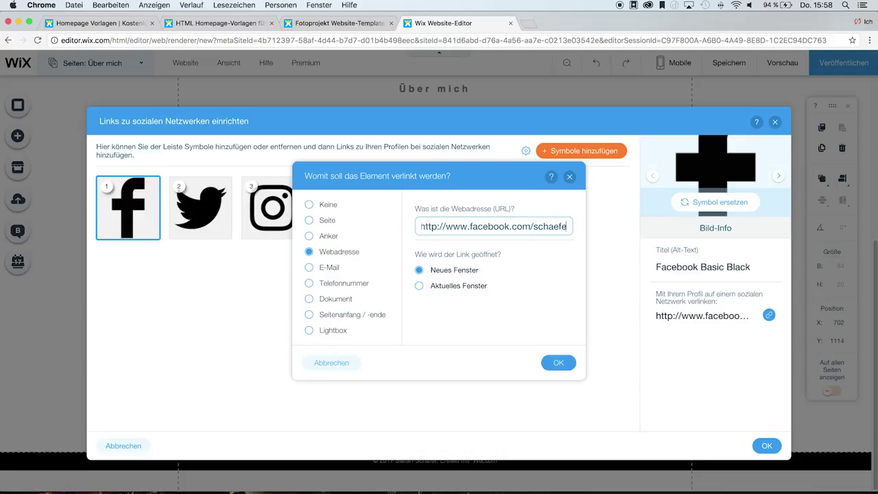